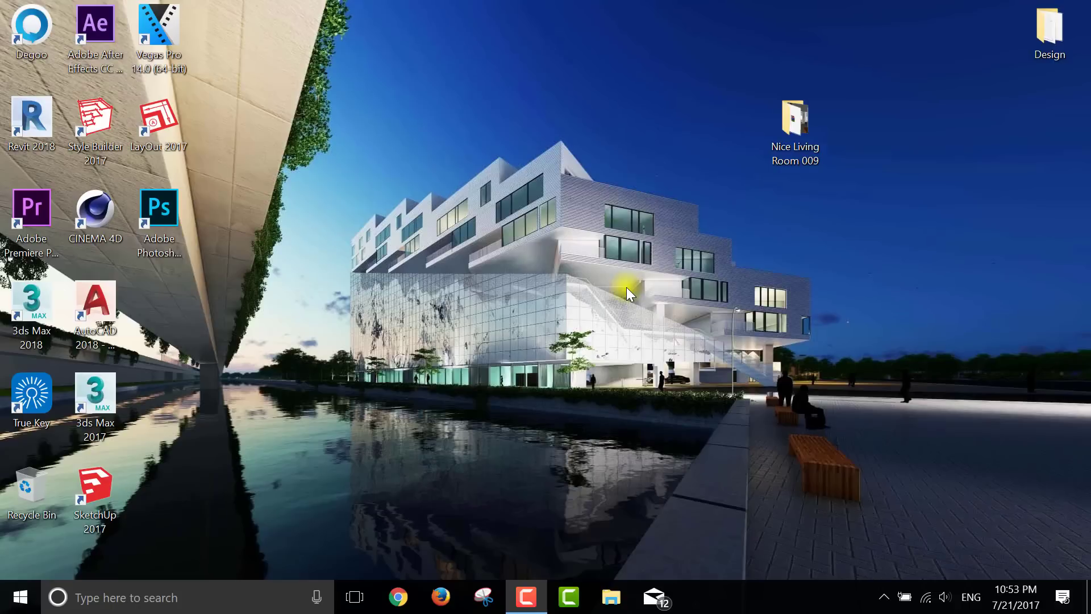
- Refresh the Windows desktop and open the 'Nice Living Room 009' project folder
right_click(356, 231)
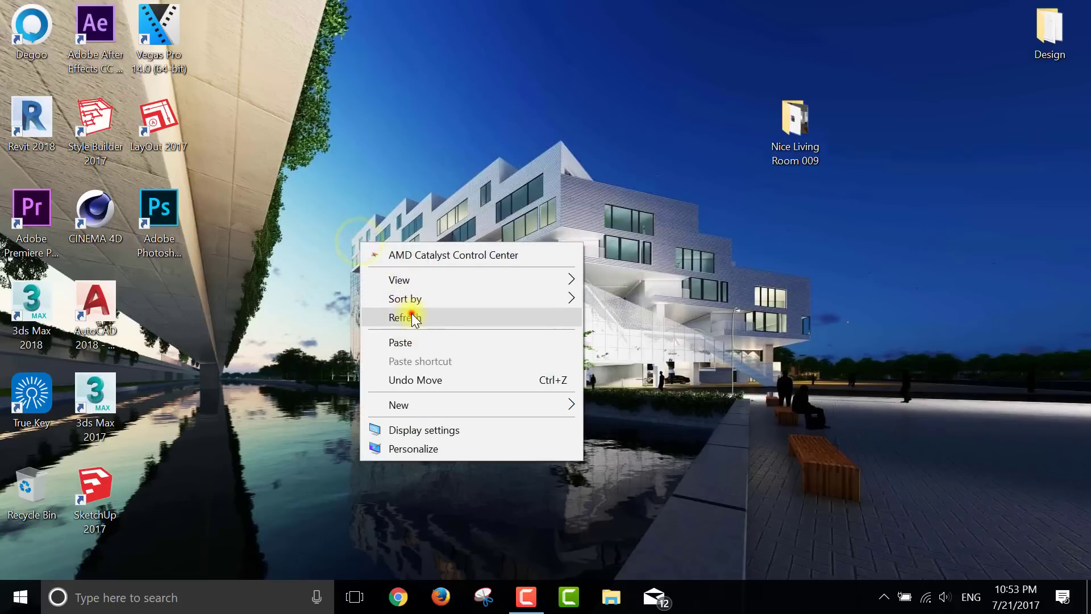
left_click(411, 313)
double_click(771, 140)
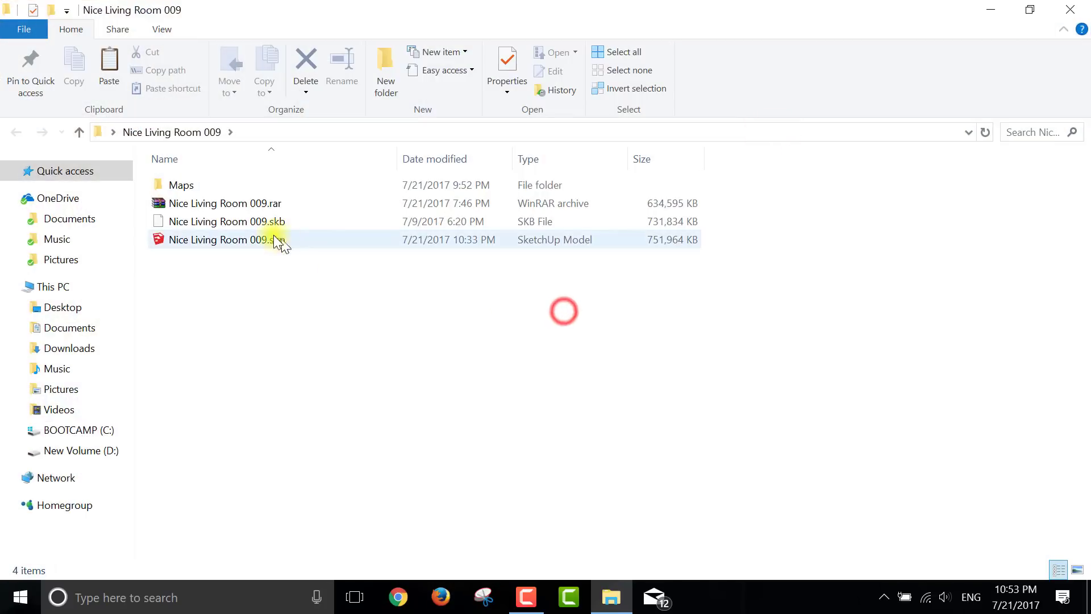
- Select 'Nice Living Room 009.skp' and launch it in SketchUp Pro 2017
left_click(274, 237)
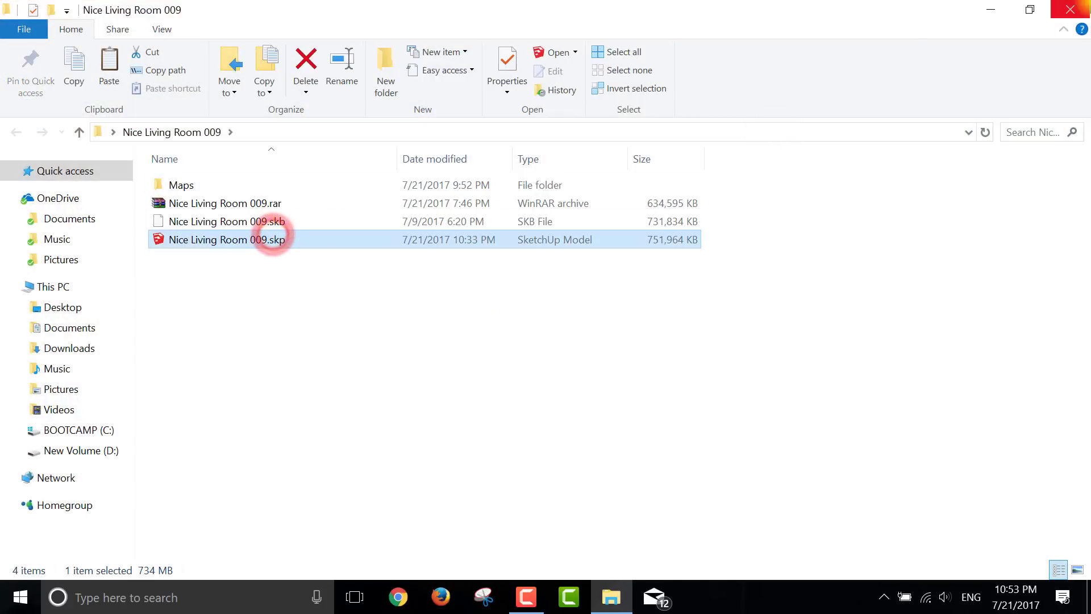
left_click(1055, 14)
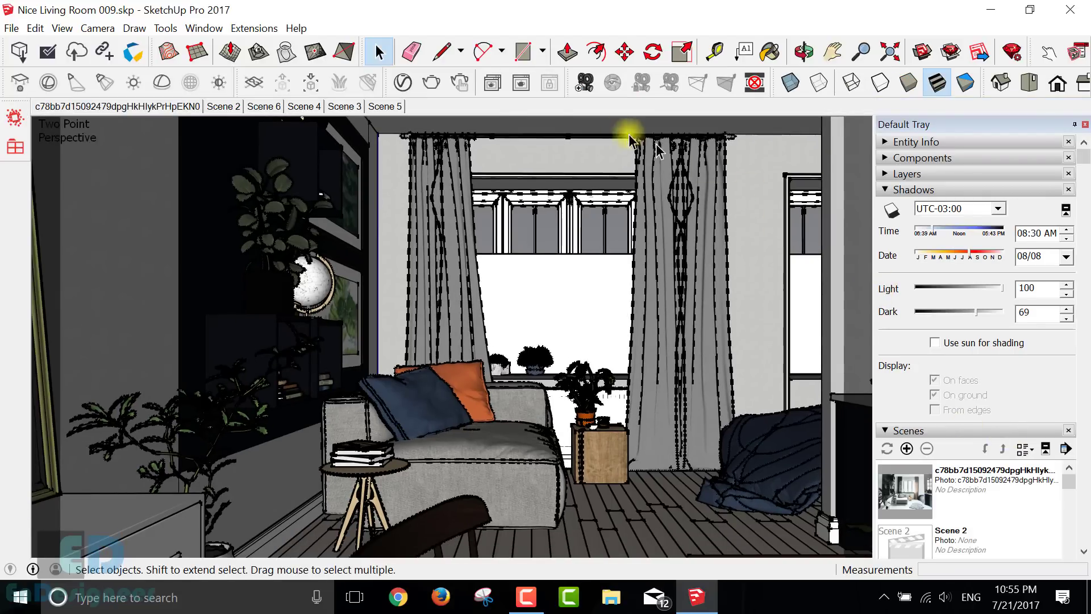
- Switch from Scene 5 to Scene 3 and select the leafy picture above the sofa
left_click(401, 107)
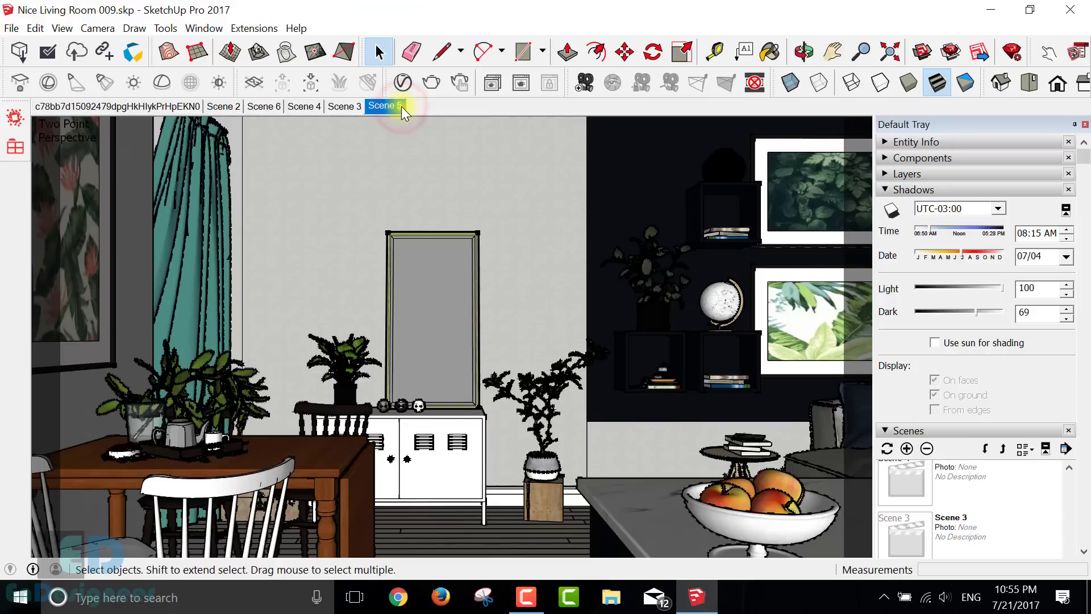
left_click(342, 106)
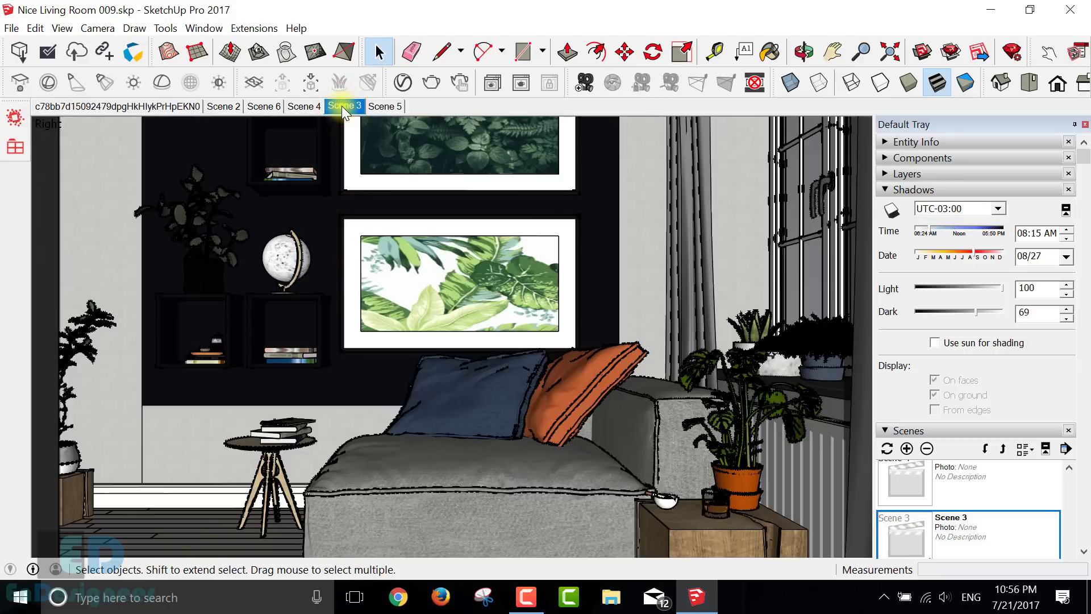
left_click(458, 376)
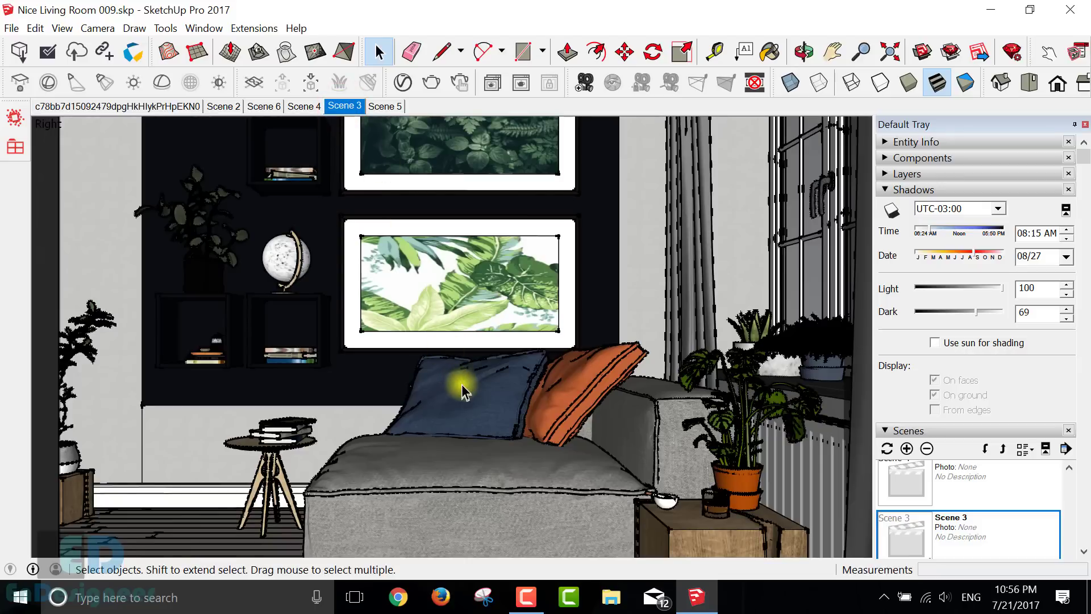
scroll(462, 389, "down", 2)
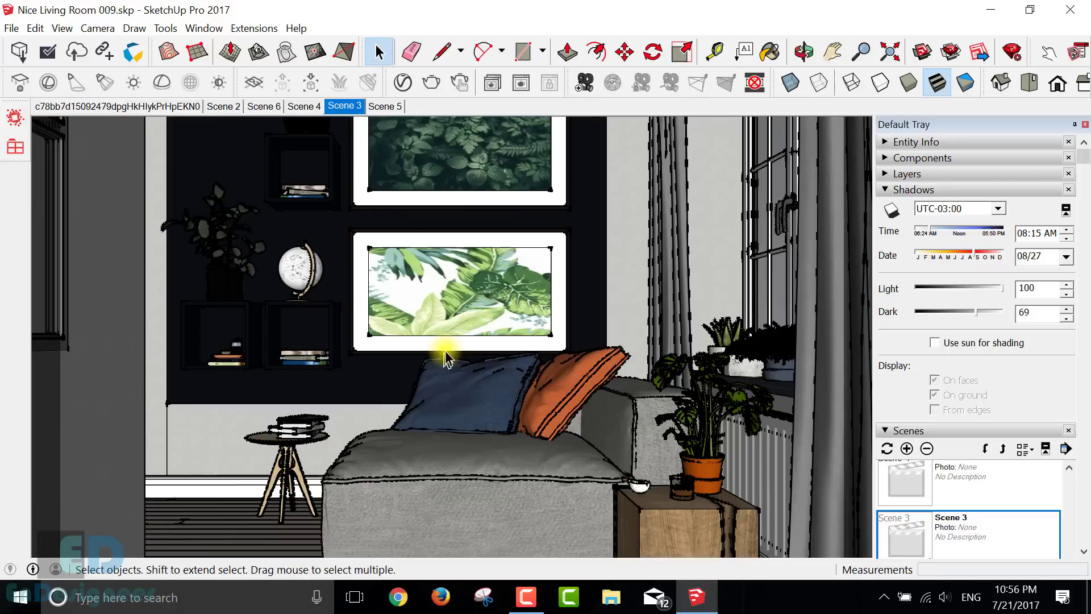
left_click(503, 287)
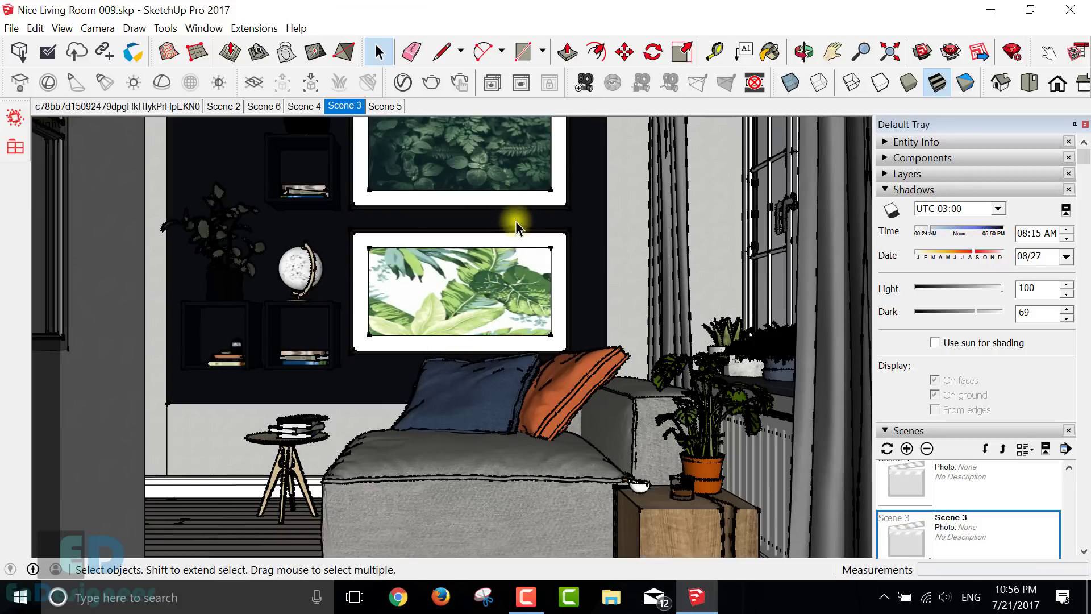
- Pan the view slightly across the room and bring up the V-Ray Asset Editor
left_click(838, 48)
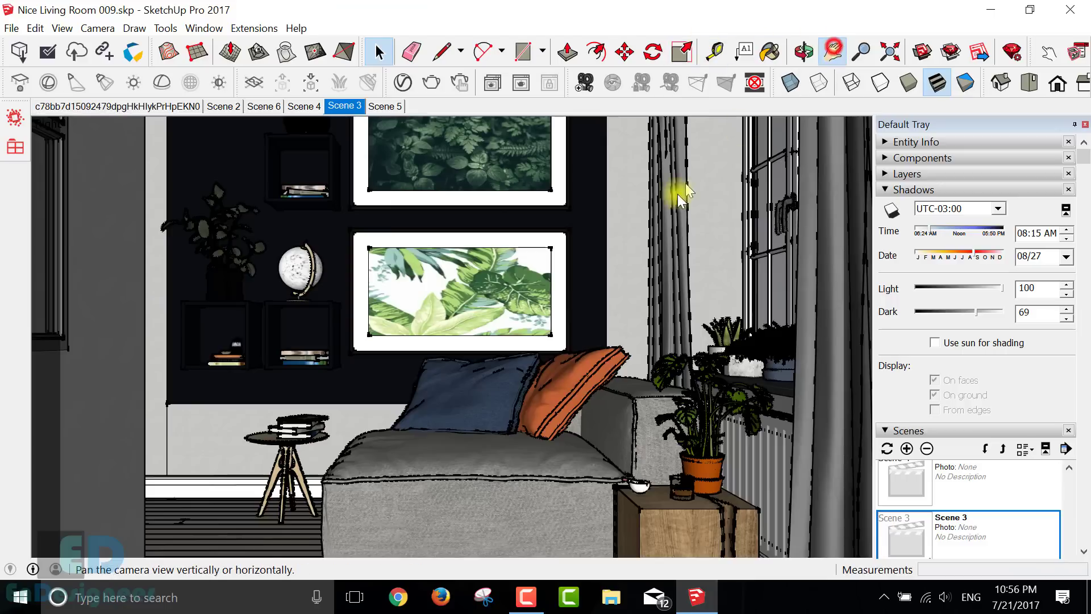
left_click_drag(653, 224, 653, 239)
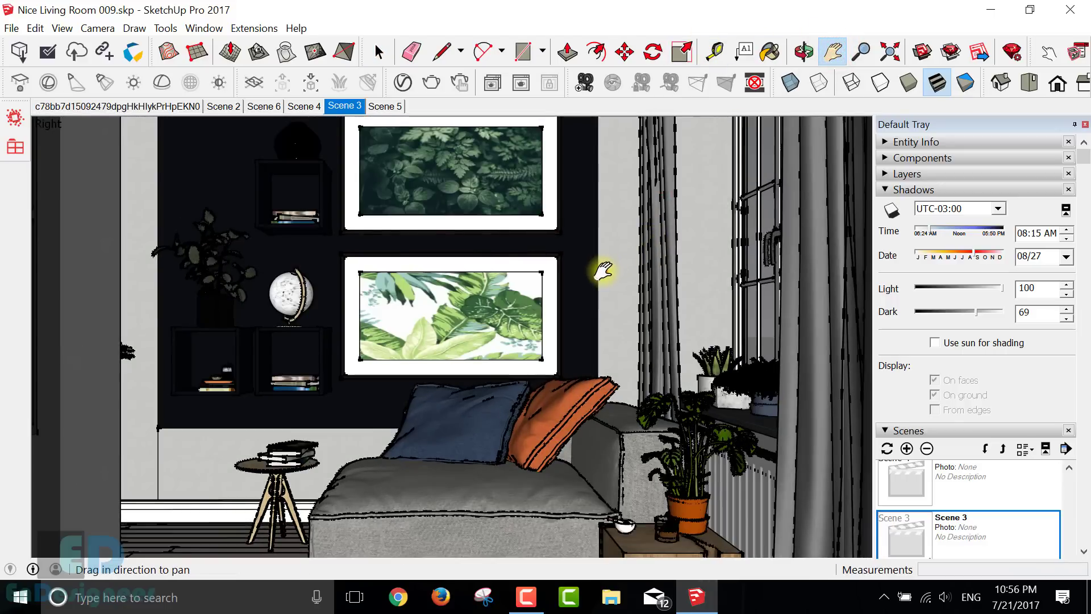
left_click_drag(602, 271, 606, 274)
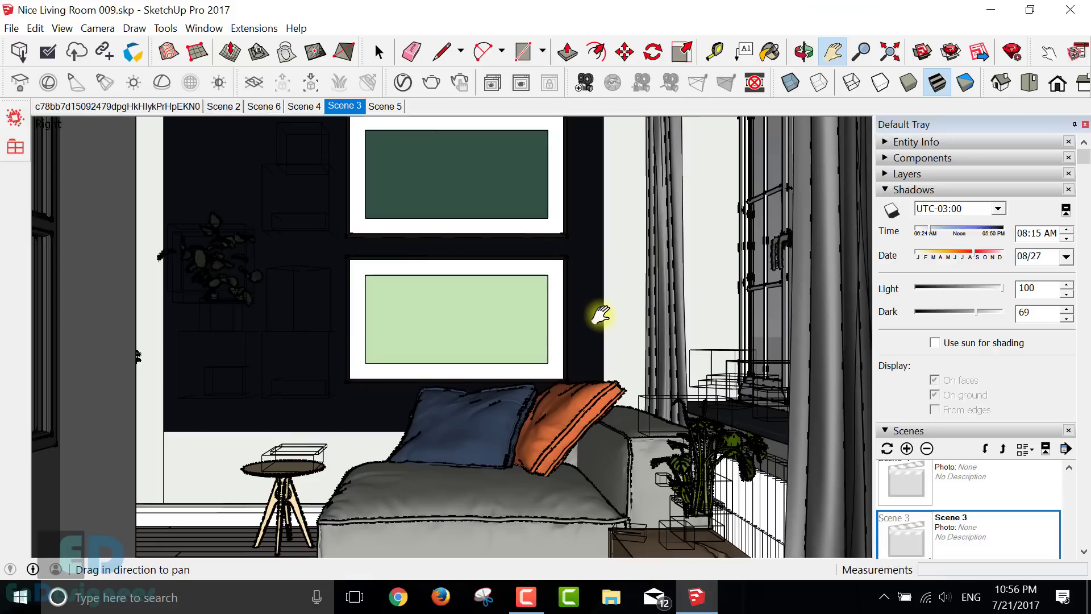
left_click_drag(601, 314, 599, 311)
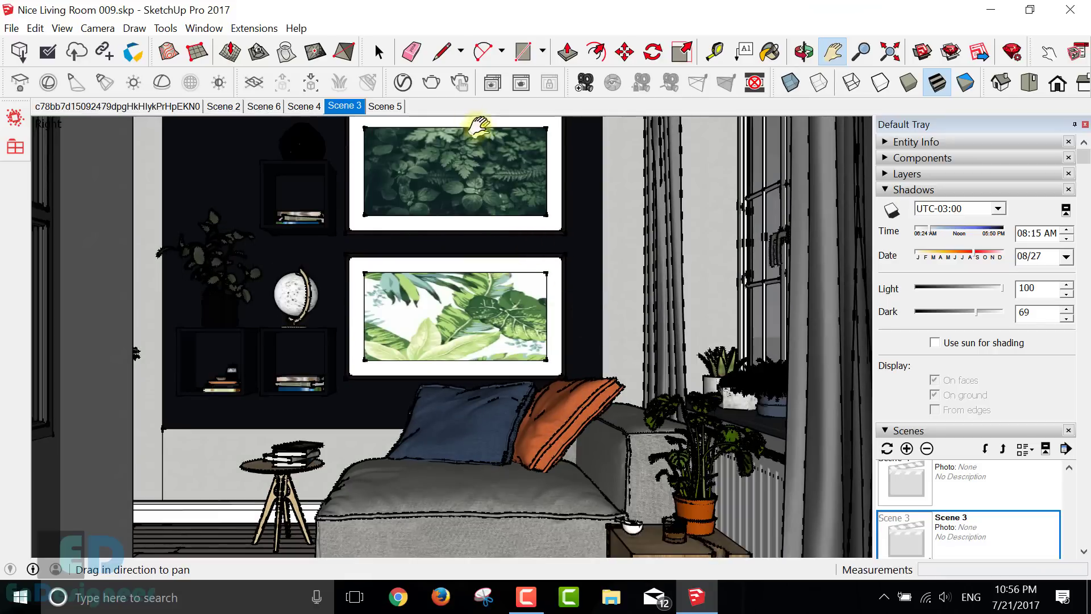
left_click(402, 84)
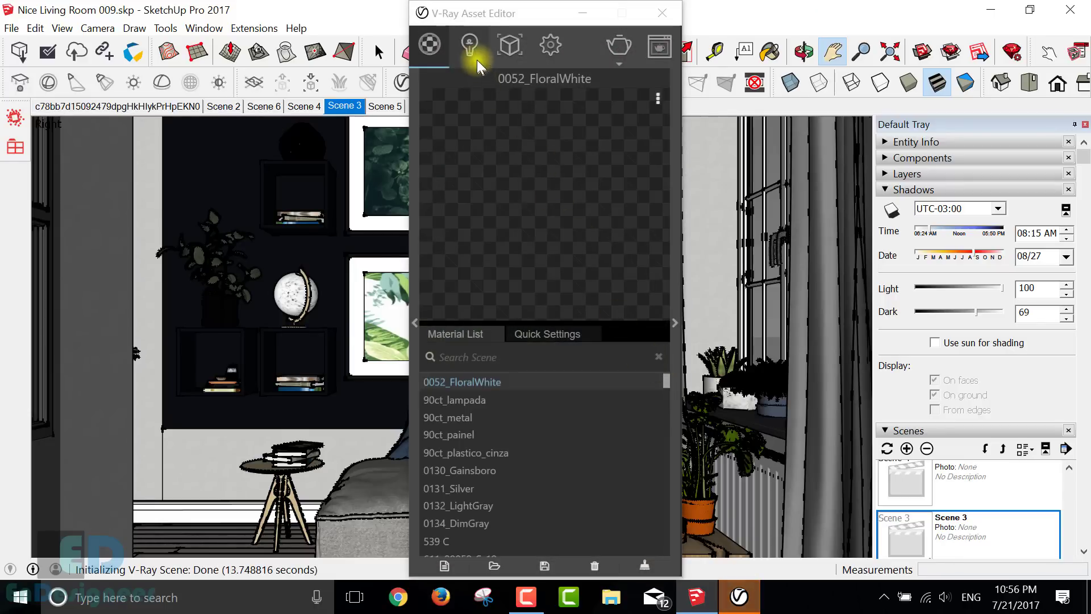
- Look through the Lights, Materials and Geometry tabs before reaching the render Settings
left_click(469, 46)
left_click(430, 45)
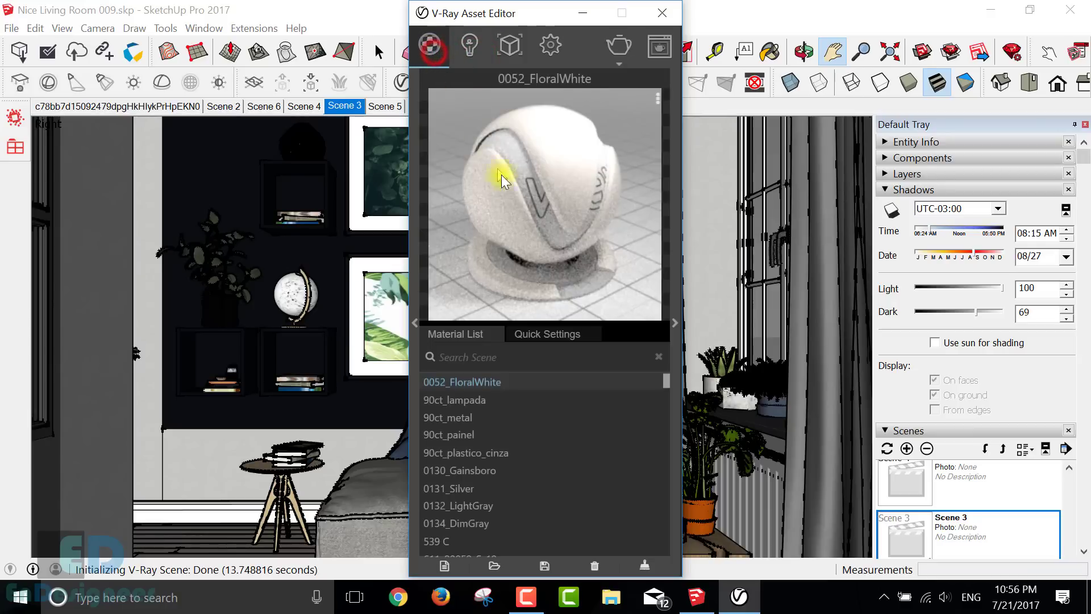
left_click(510, 46)
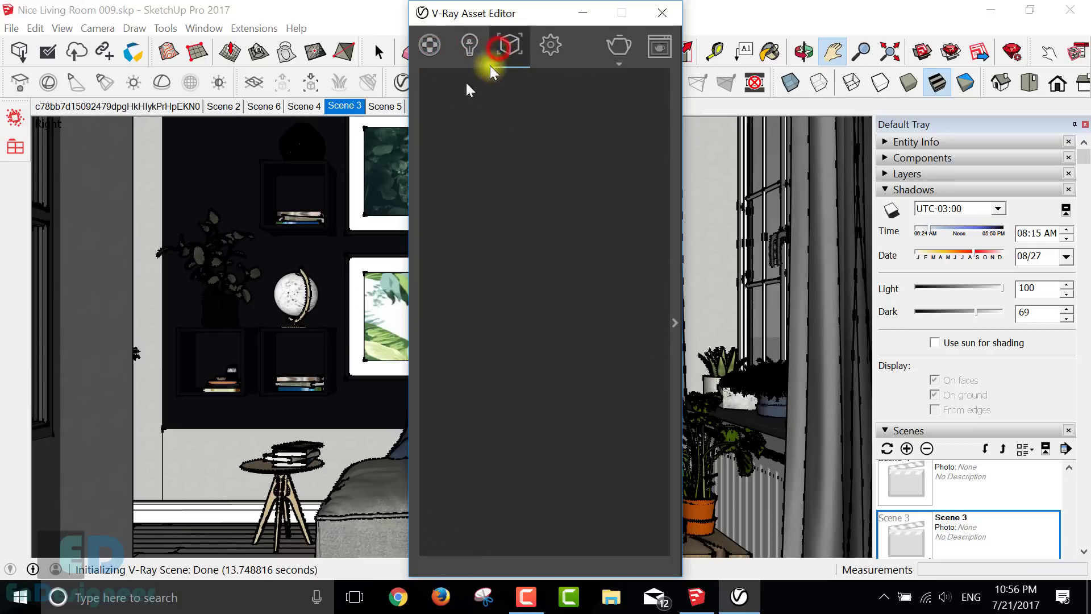
left_click(546, 45)
- Expand Render Output, set a save file location for the render, and expand Environment
left_click(487, 222)
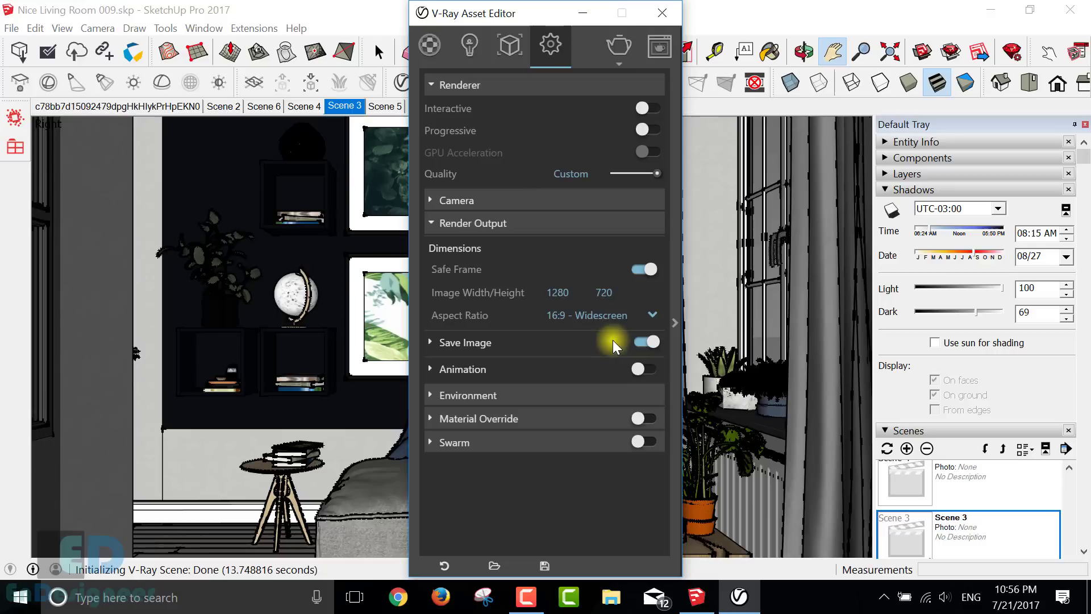
left_click(534, 344)
left_click(650, 369)
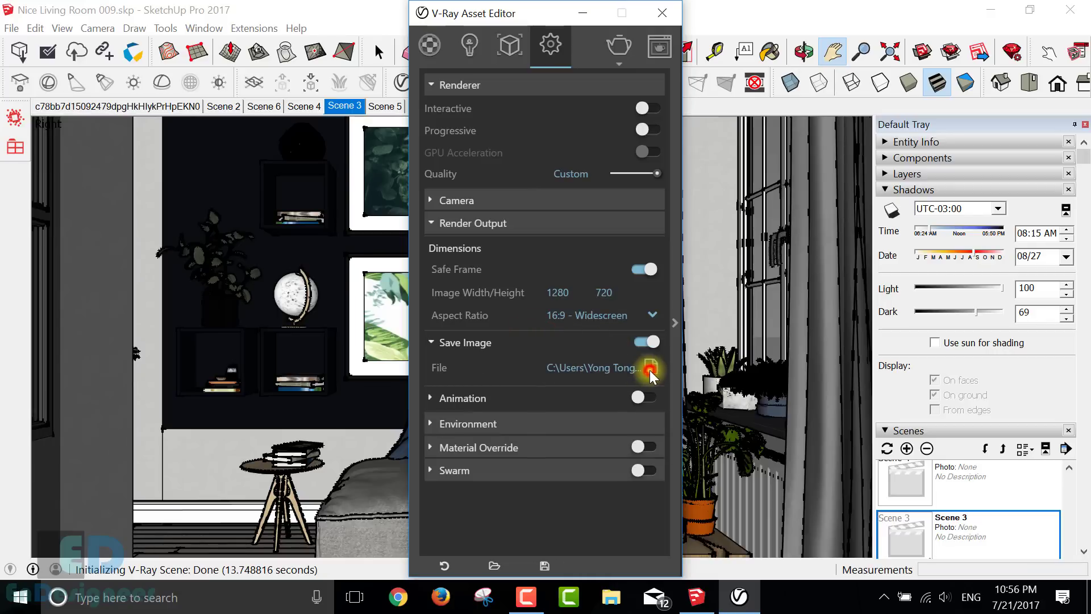
left_click(816, 405)
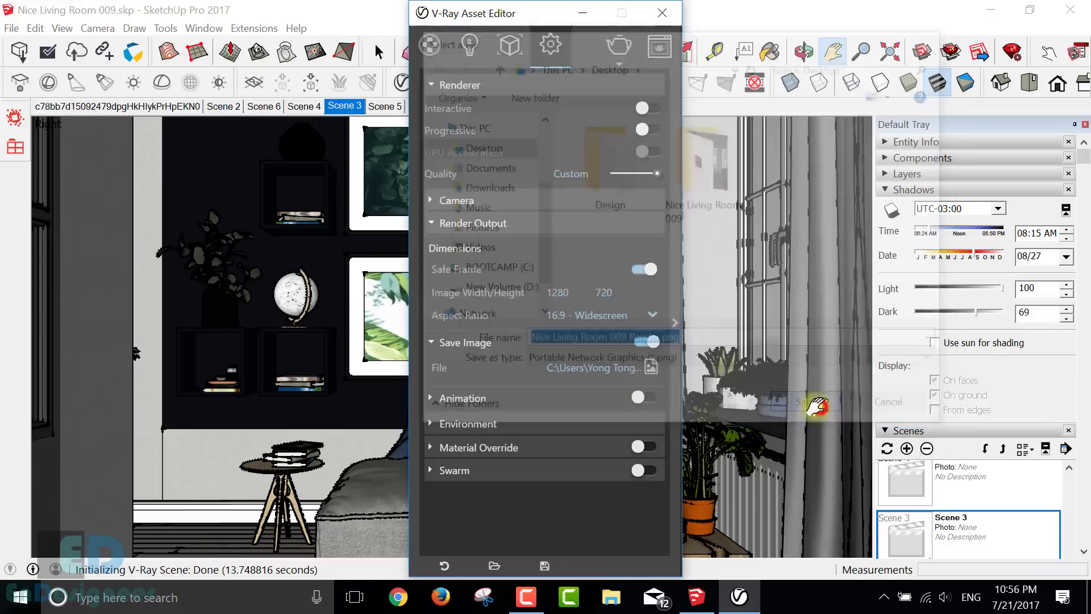
left_click(467, 424)
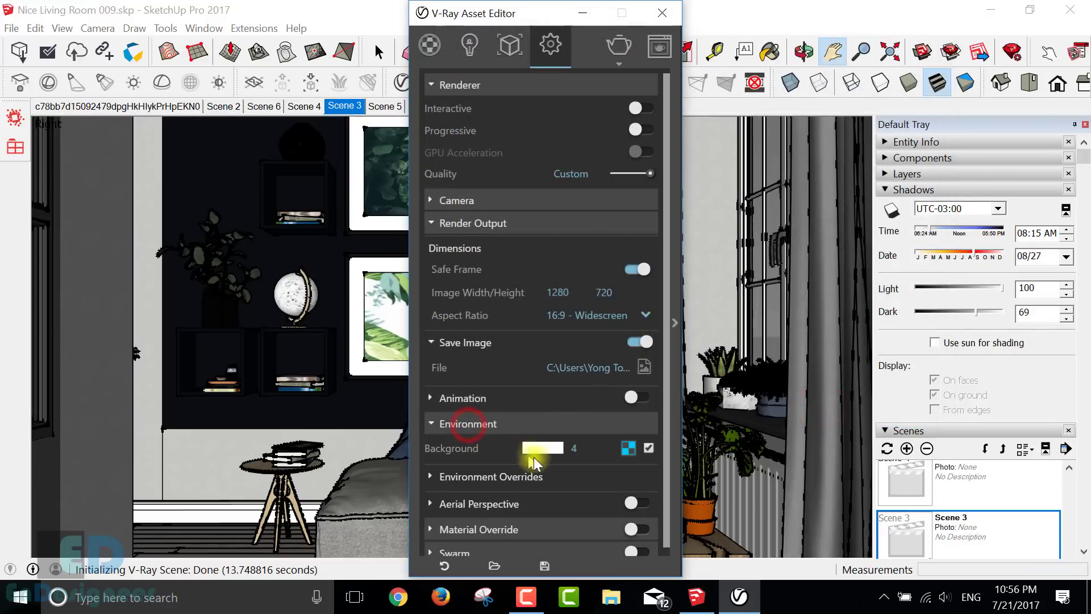
scroll(487, 474, "down", 1)
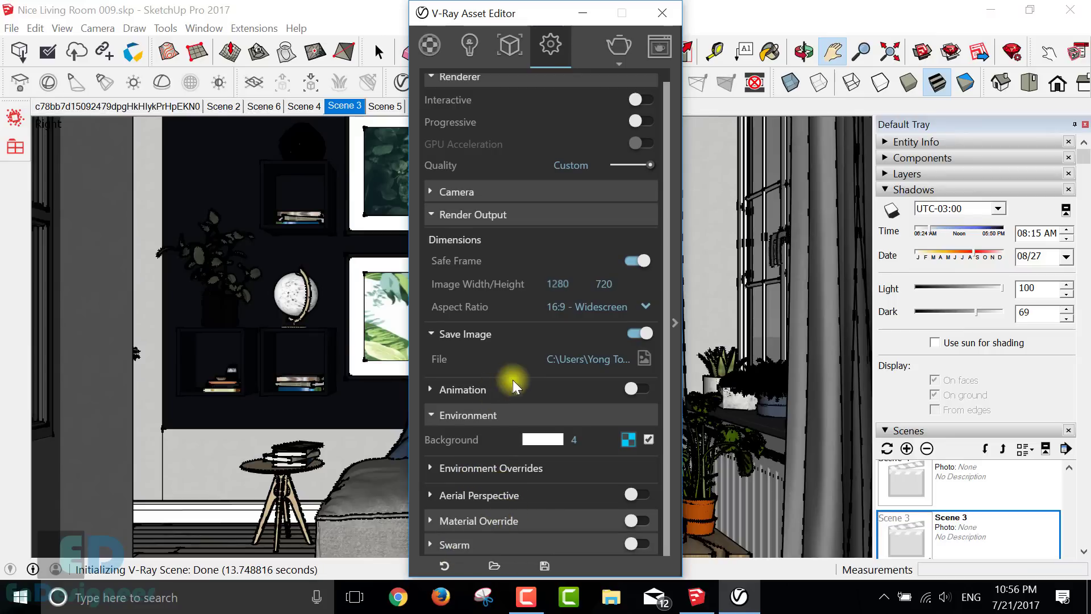
- Keep Light Cache for secondary rays and set Light Cache subdivisions to 1500
left_click(674, 324)
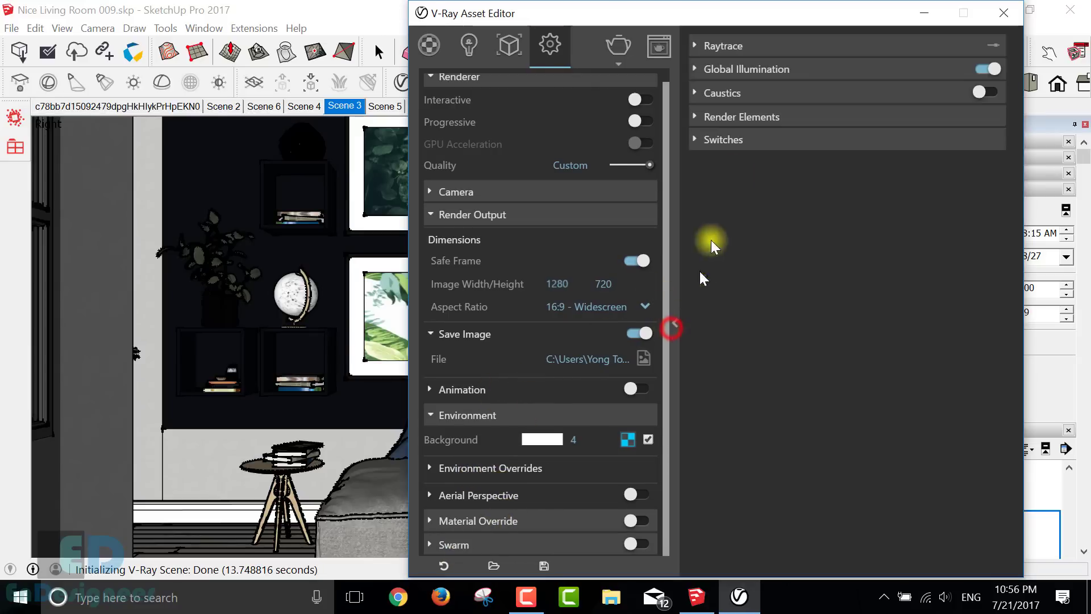
left_click(727, 71)
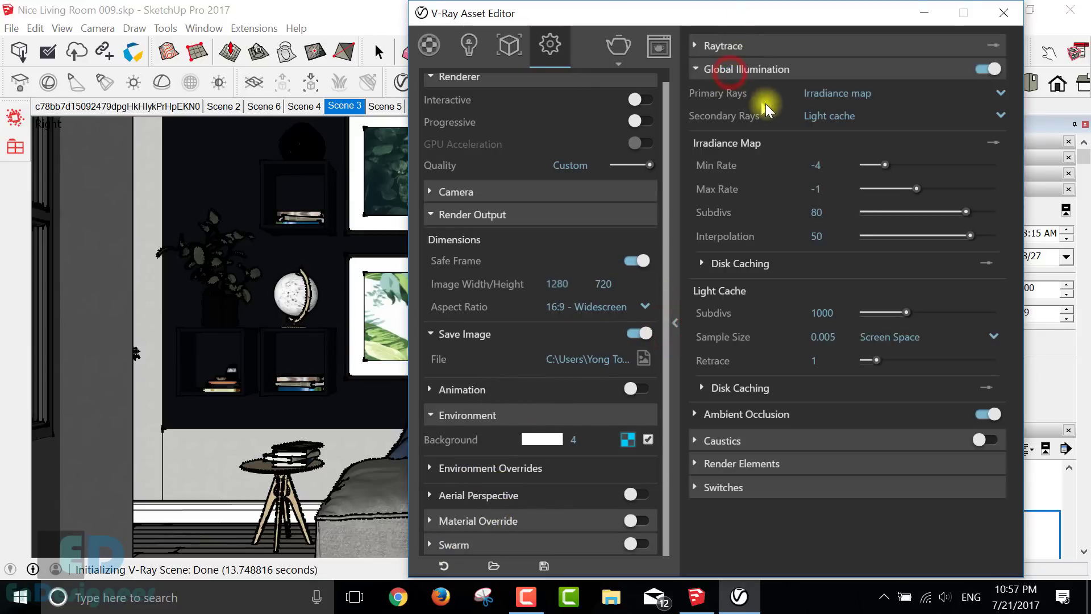
left_click(879, 93)
left_click(850, 117)
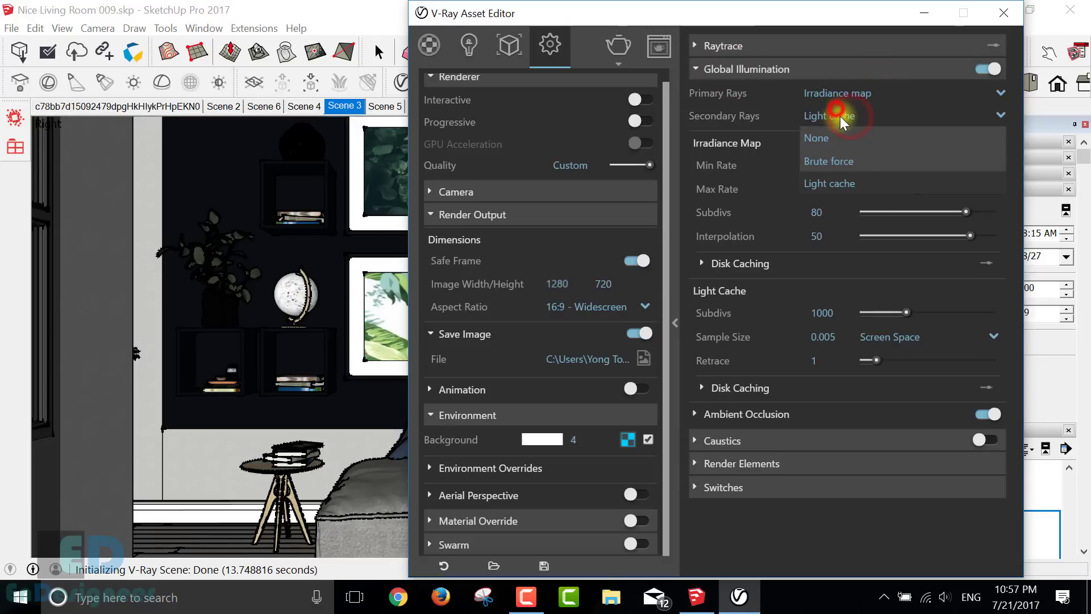
left_click(835, 184)
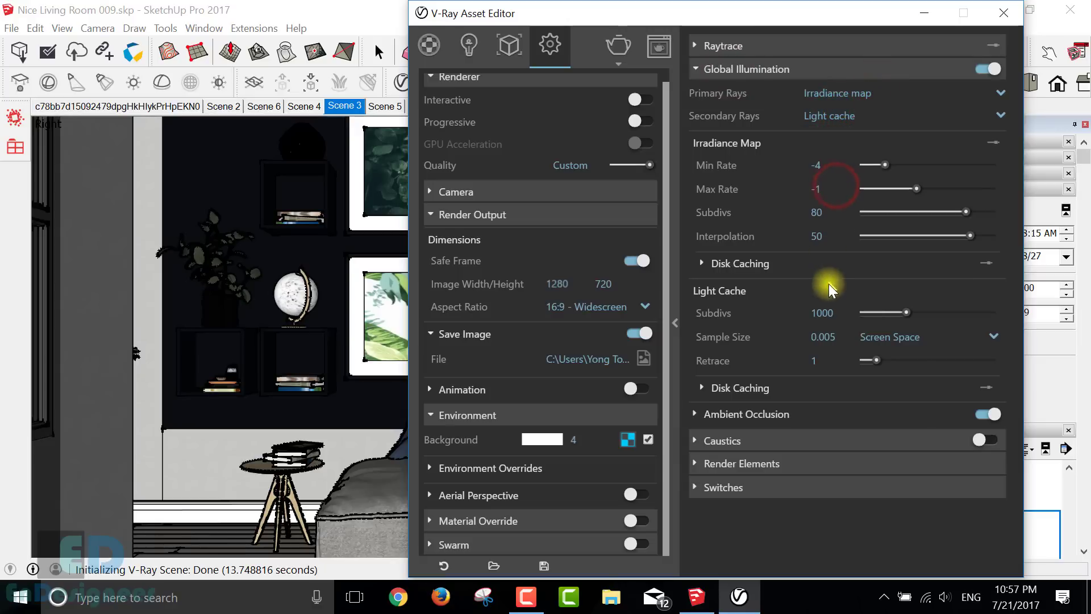
double_click(824, 312)
type("1")
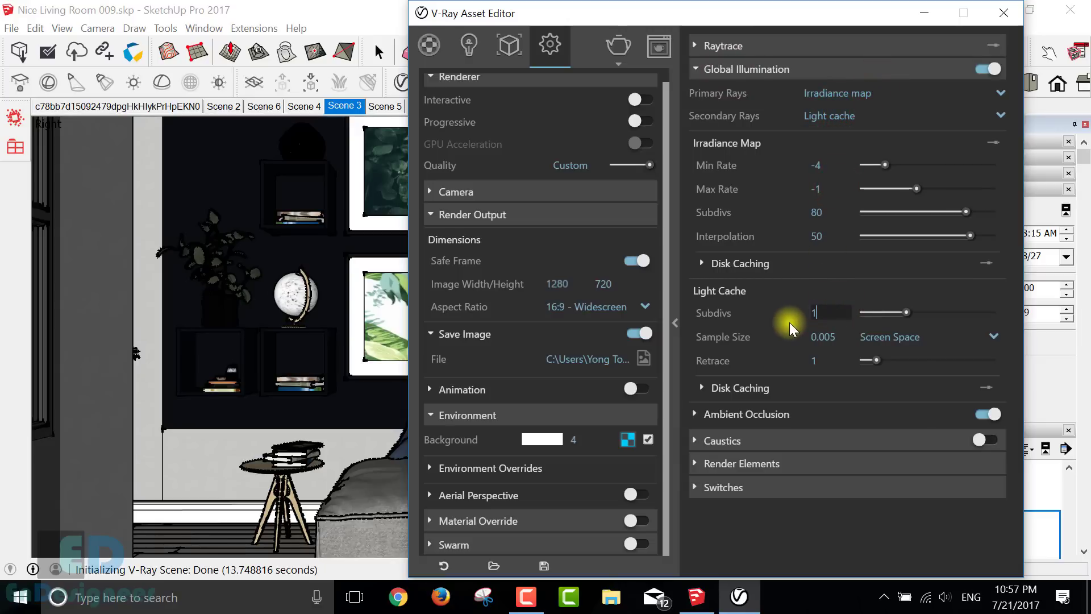
type("500")
- Review the available Render Elements without adding any, and expand the Denoiser settings
left_click(761, 463)
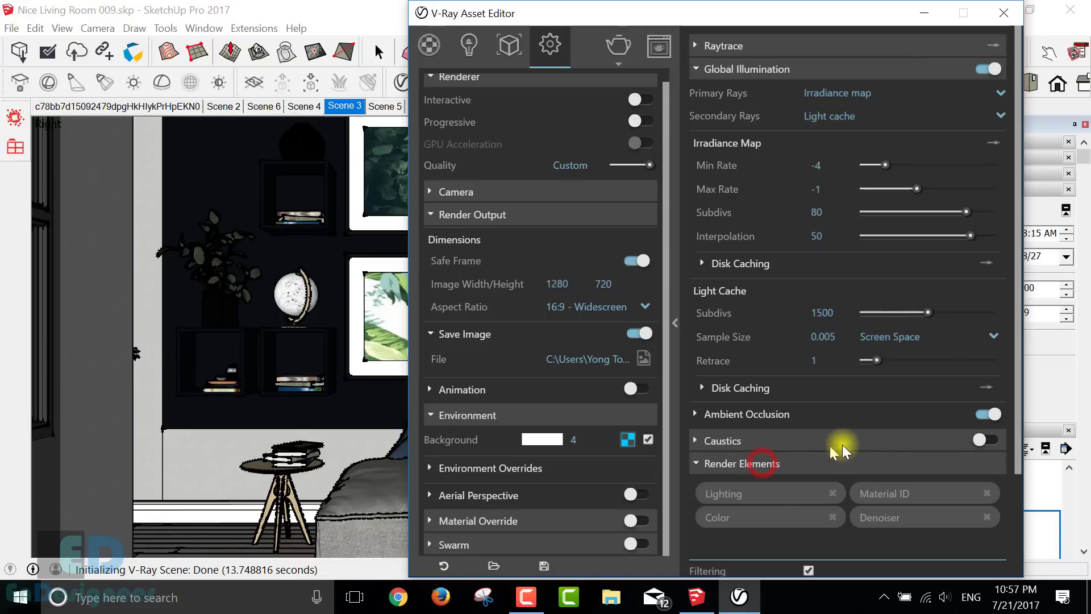
left_click(885, 531)
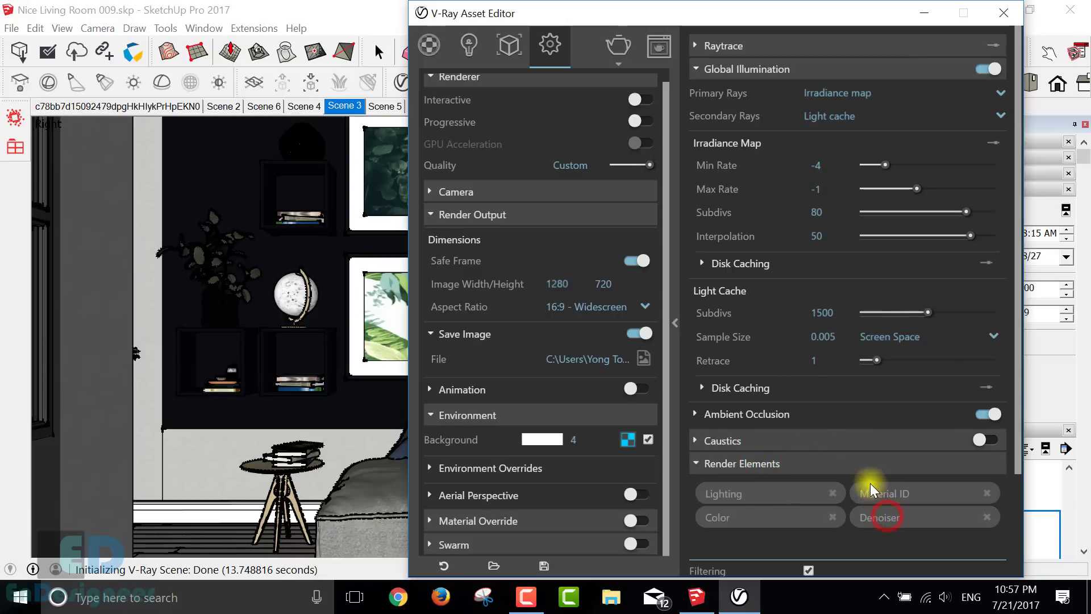
left_click(870, 404)
scroll(868, 443, "down", 1)
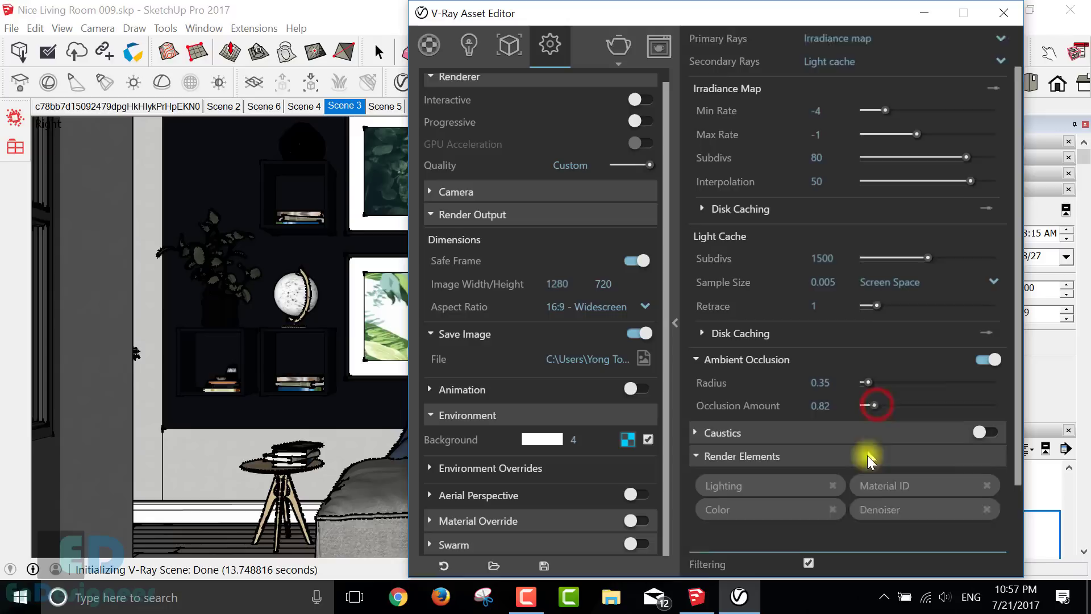
scroll(868, 465, "down", 2)
scroll(868, 466, "down", 1)
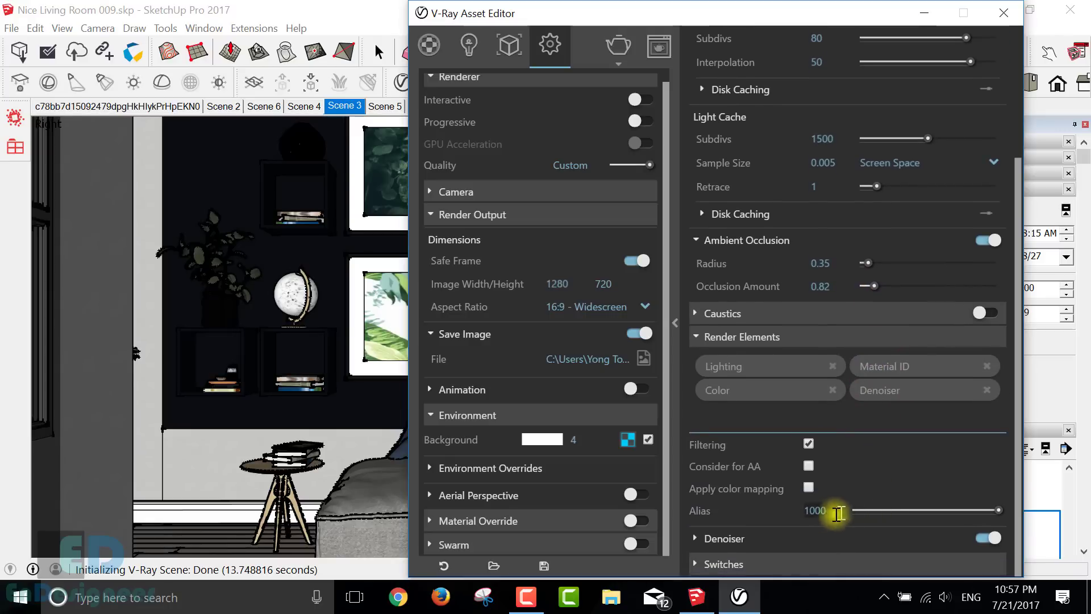
left_click(786, 537)
scroll(847, 497, "down", 1)
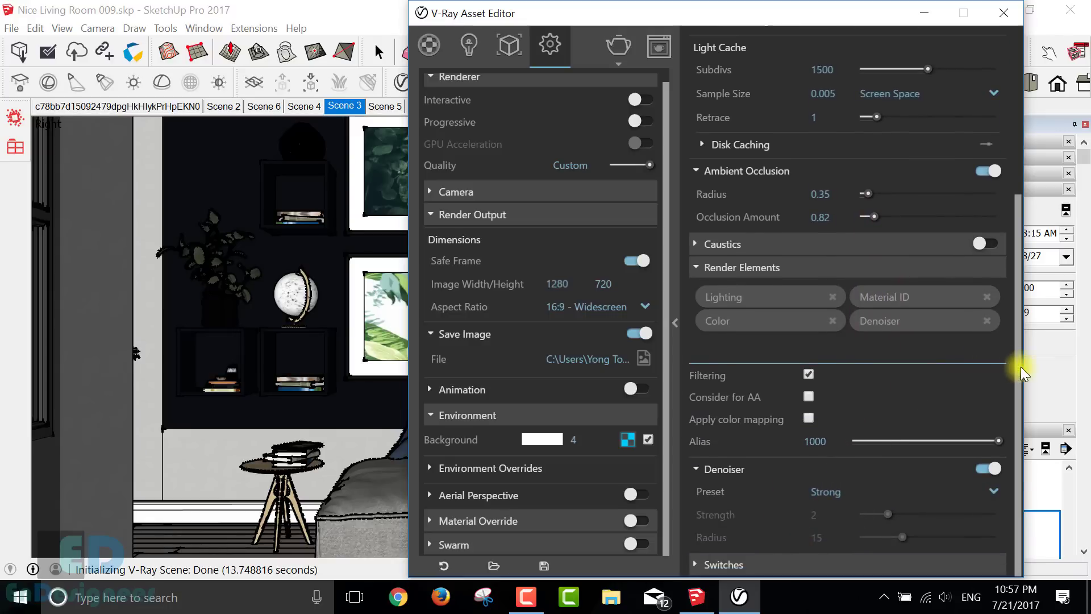
left_click_drag(1020, 367, 998, 149)
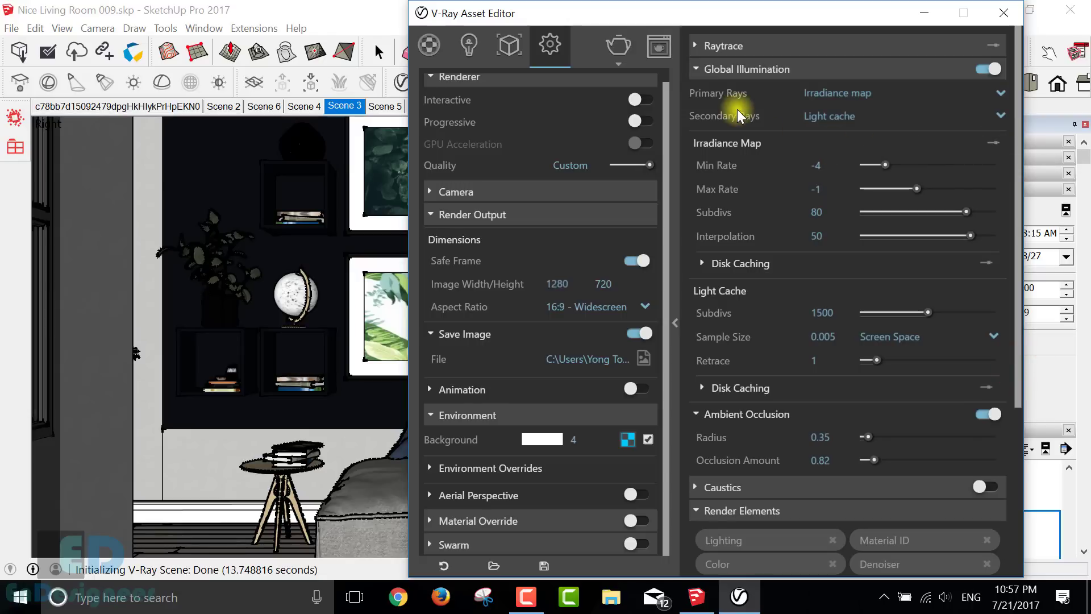
left_click(430, 48)
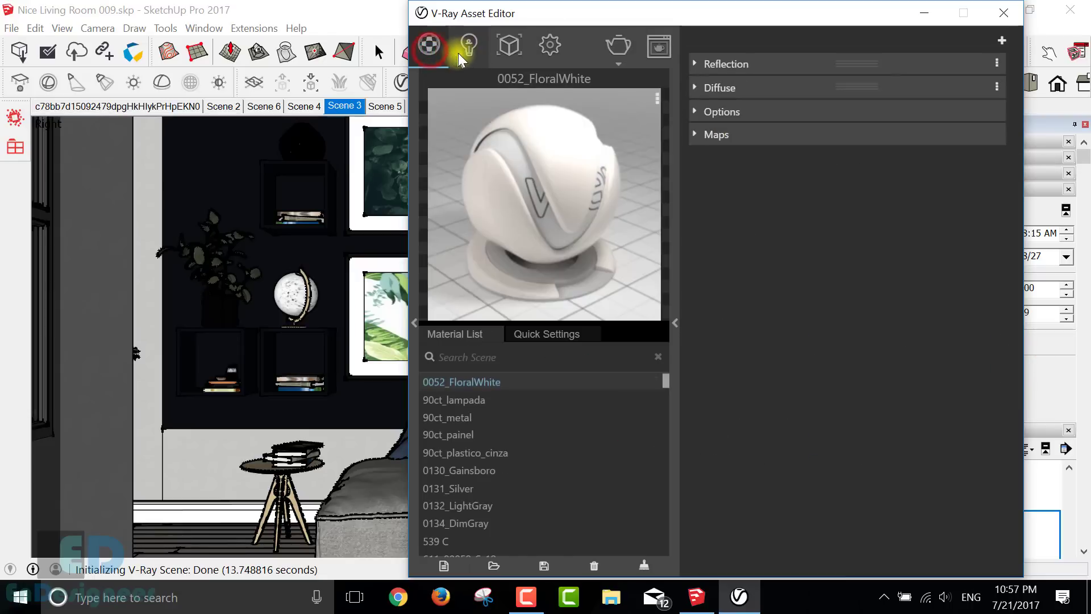
left_click(467, 45)
- Inspect SunLight and both LightRectangle lights, then start the V-Ray render from Settings
left_click(469, 136)
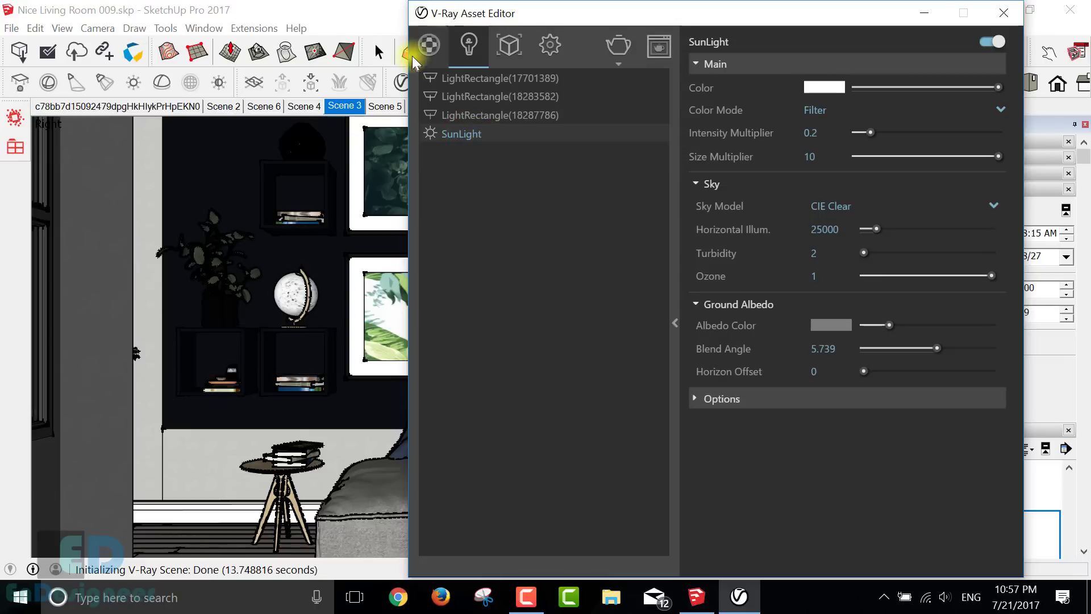
left_click(469, 114)
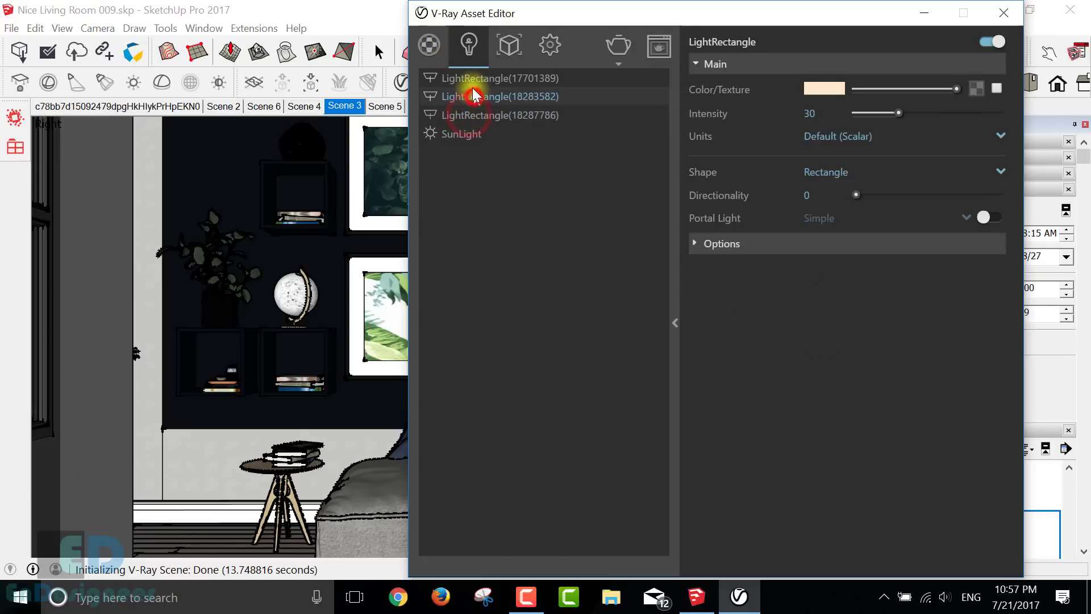
left_click(469, 77)
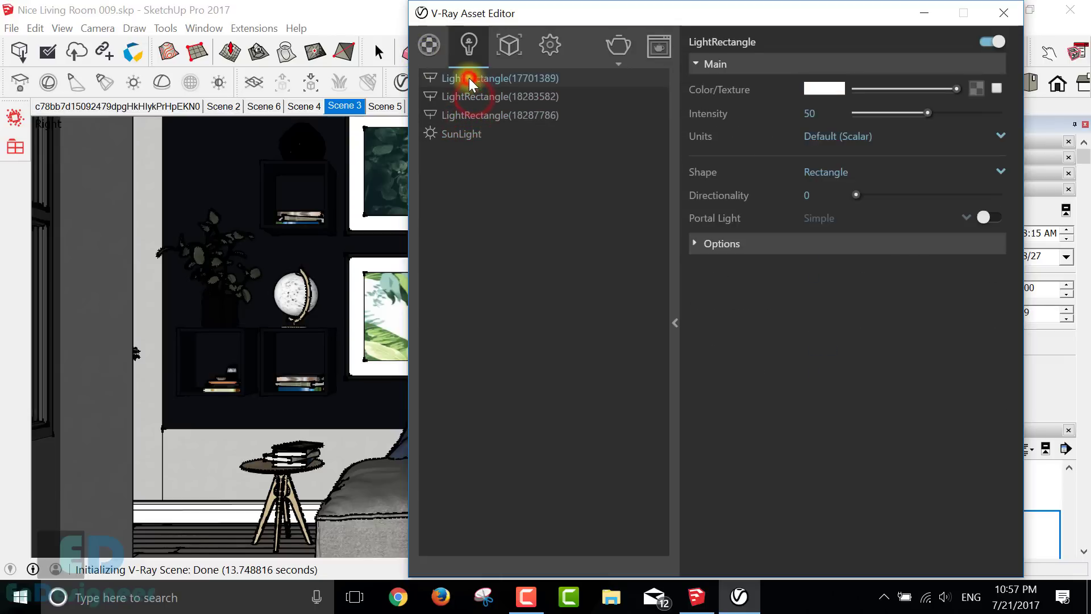
left_click(548, 44)
scroll(931, 364, "down", 3)
scroll(952, 397, "down", 1)
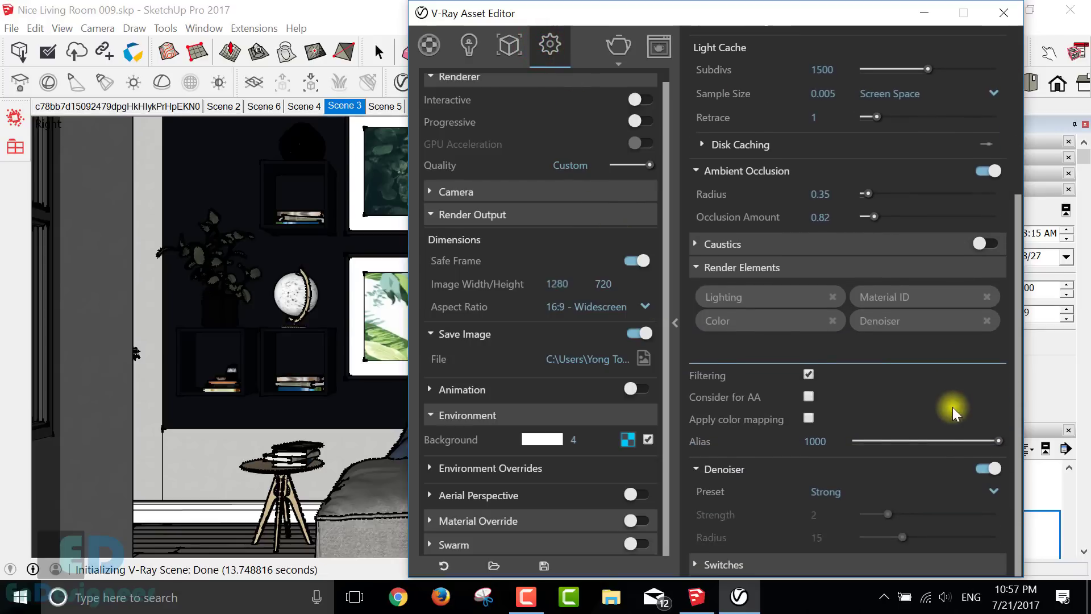
left_click(619, 45)
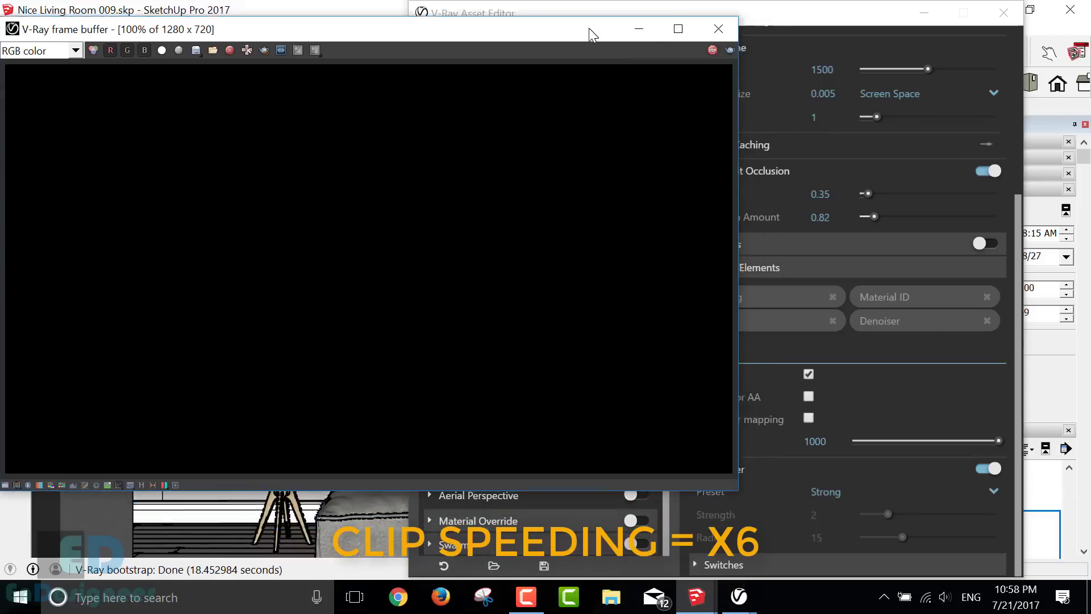
- Move the progress window and frame buffer aside while the 1280×720 render finishes
left_click(385, 135)
left_click_drag(512, 133, 886, 124)
left_click_drag(142, 222, 139, 13)
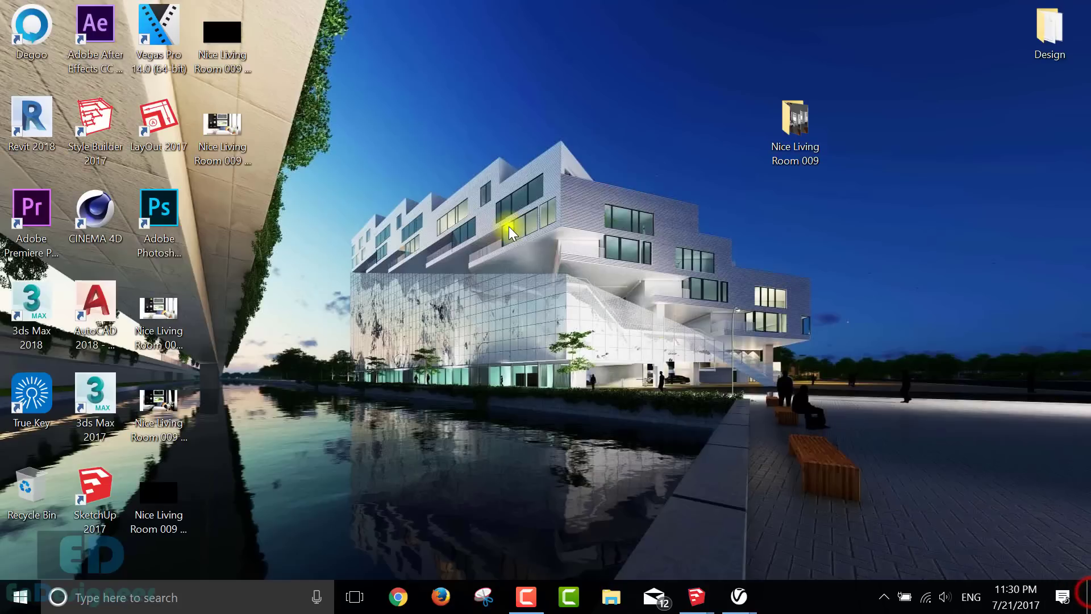
- Refresh the desktop, preview Render.Denoiser.png in Photos, close it, and launch Photoshop
right_click(509, 231)
left_click(598, 309)
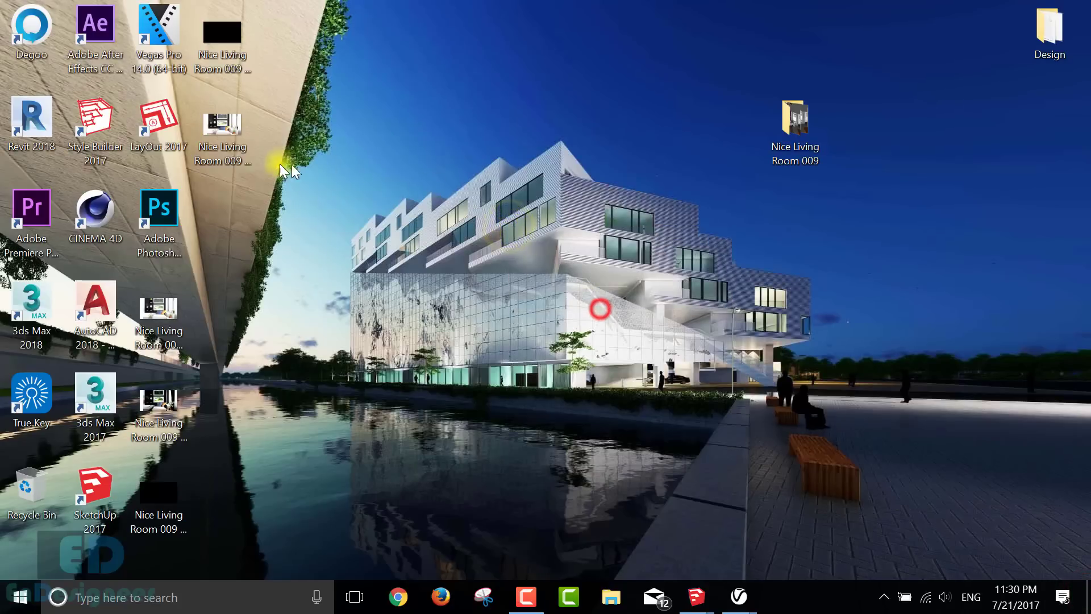
left_click(235, 139)
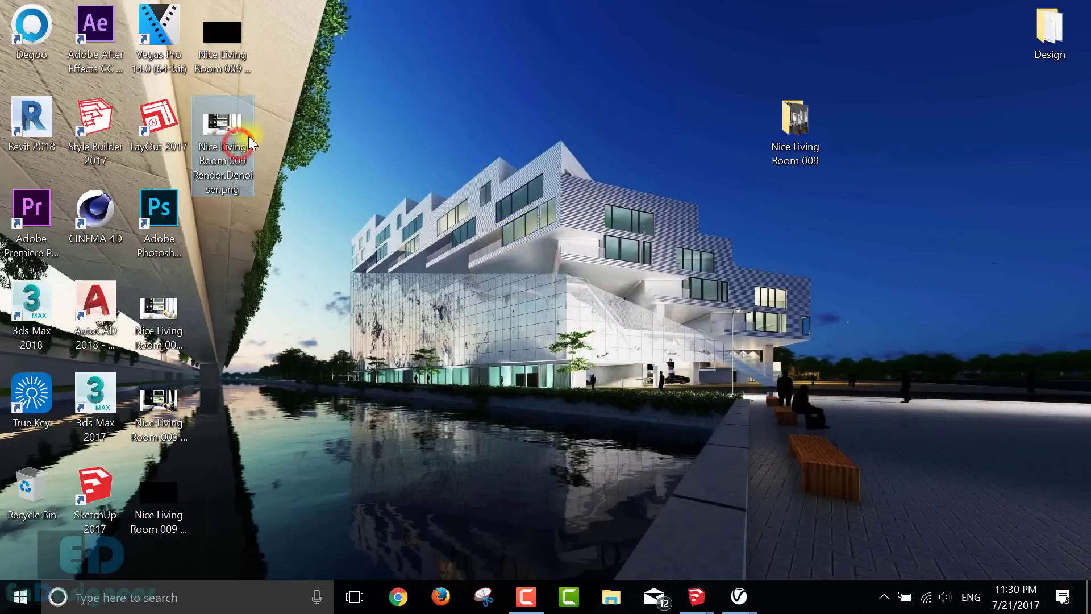
double_click(206, 125)
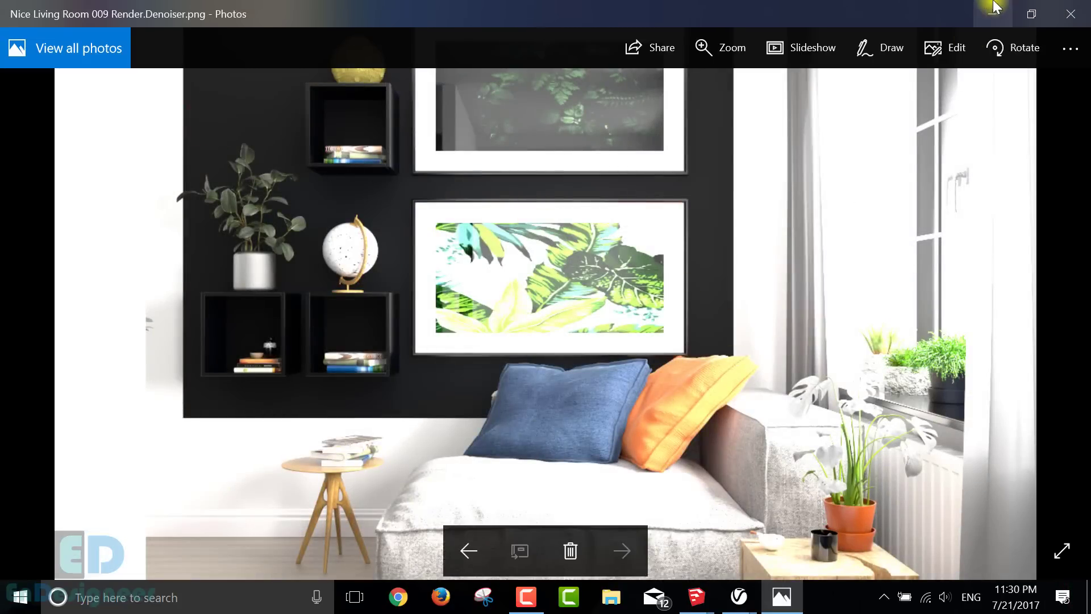
left_click(1070, 13)
double_click(163, 202)
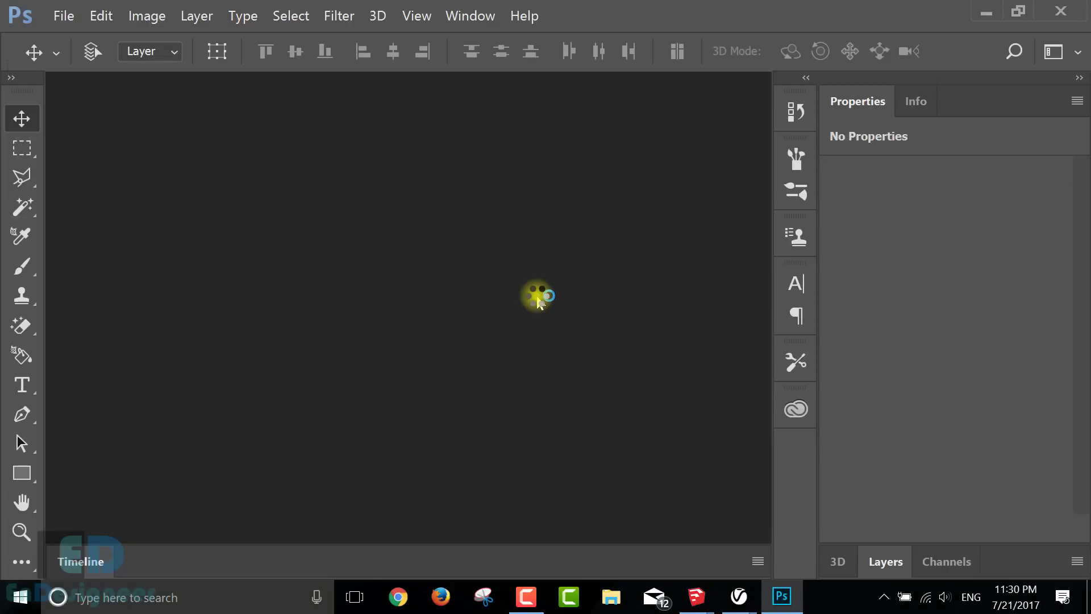
- Try opening the Denoiser render from the desktop and dismiss the invalid-document error
left_click(64, 16)
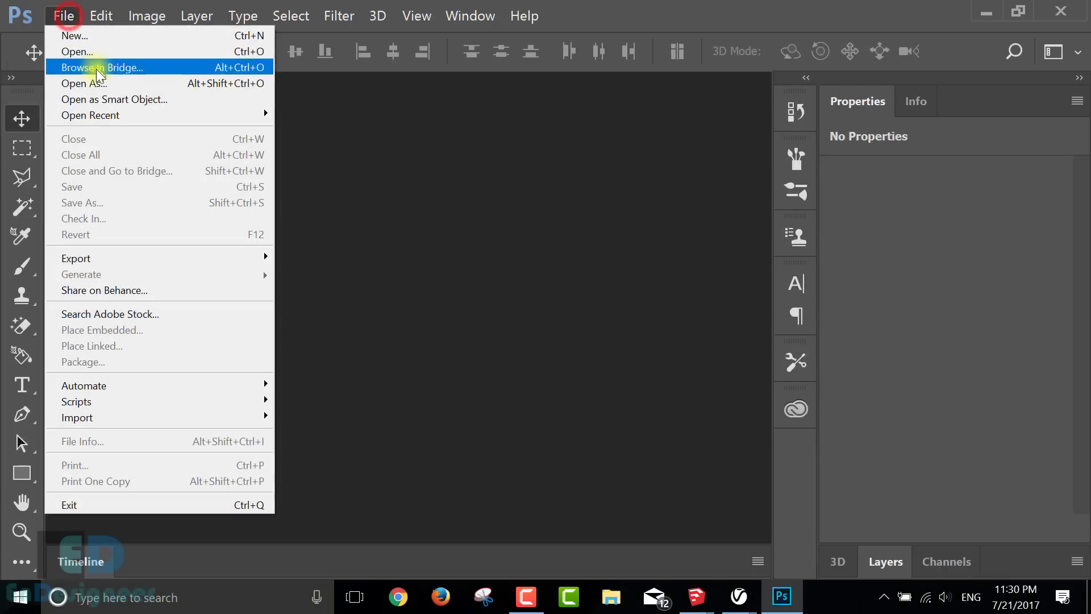
left_click(97, 83)
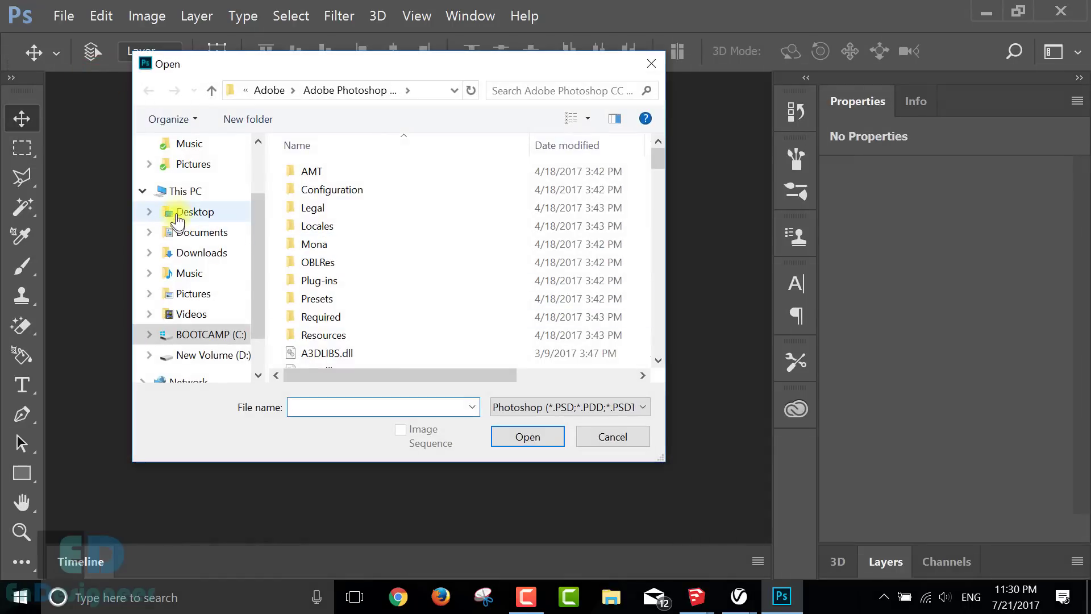
left_click(178, 219)
scroll(438, 260, "down", 2)
scroll(475, 293, "down", 2)
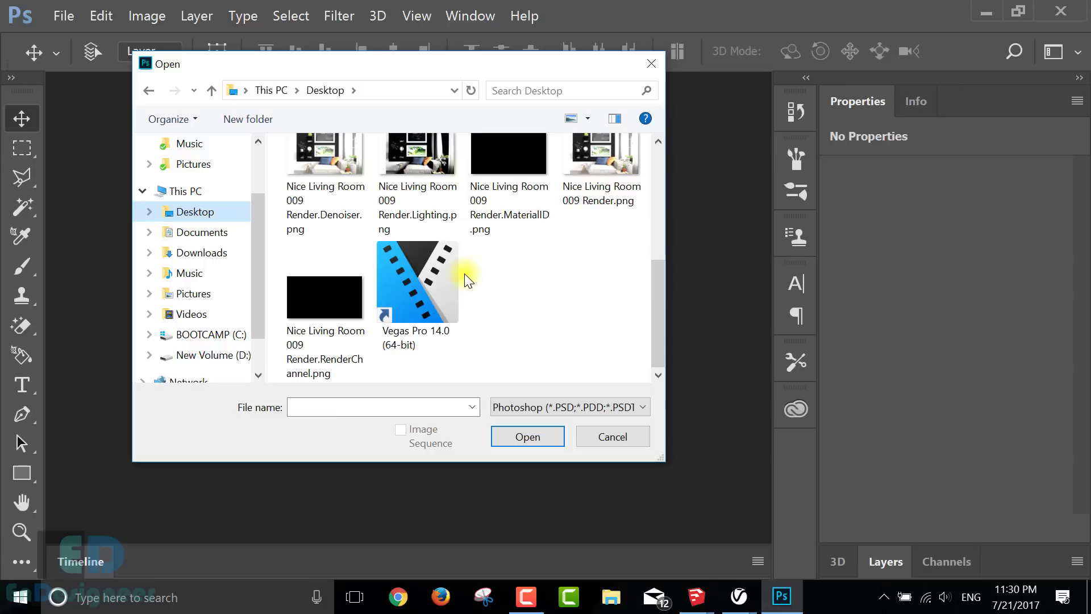
left_click(337, 193)
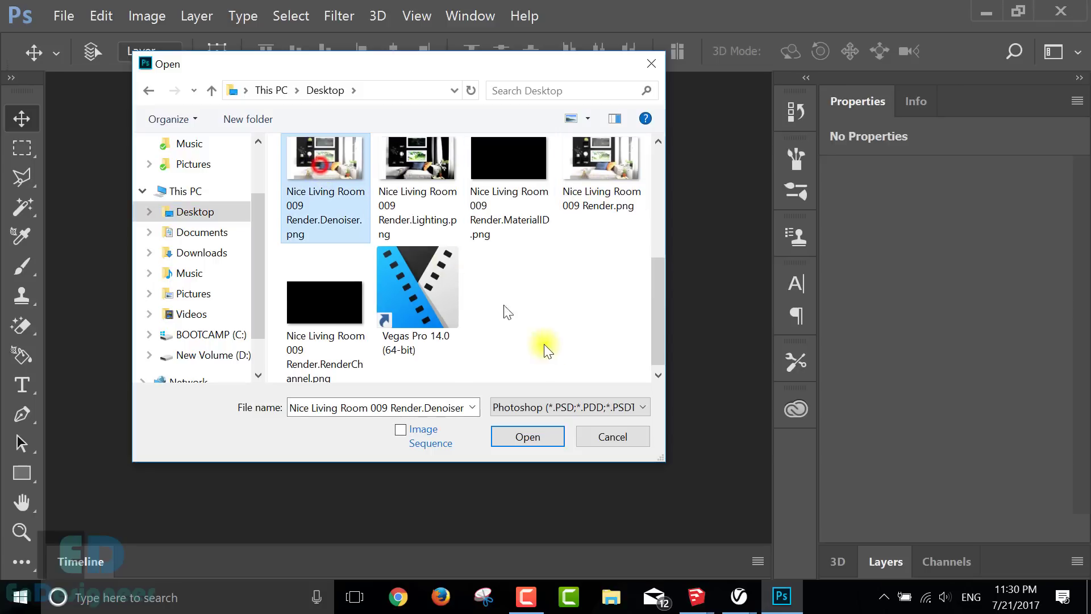
left_click(527, 434)
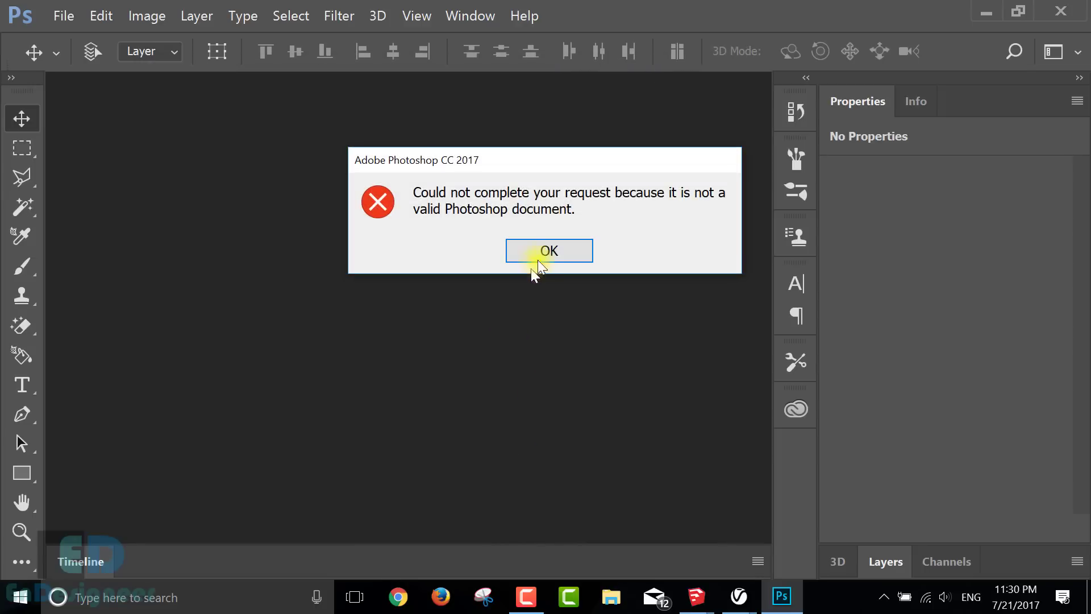
left_click(545, 253)
- Choose the Denoiser render in File > Open As with Camera Raw format
left_click(61, 15)
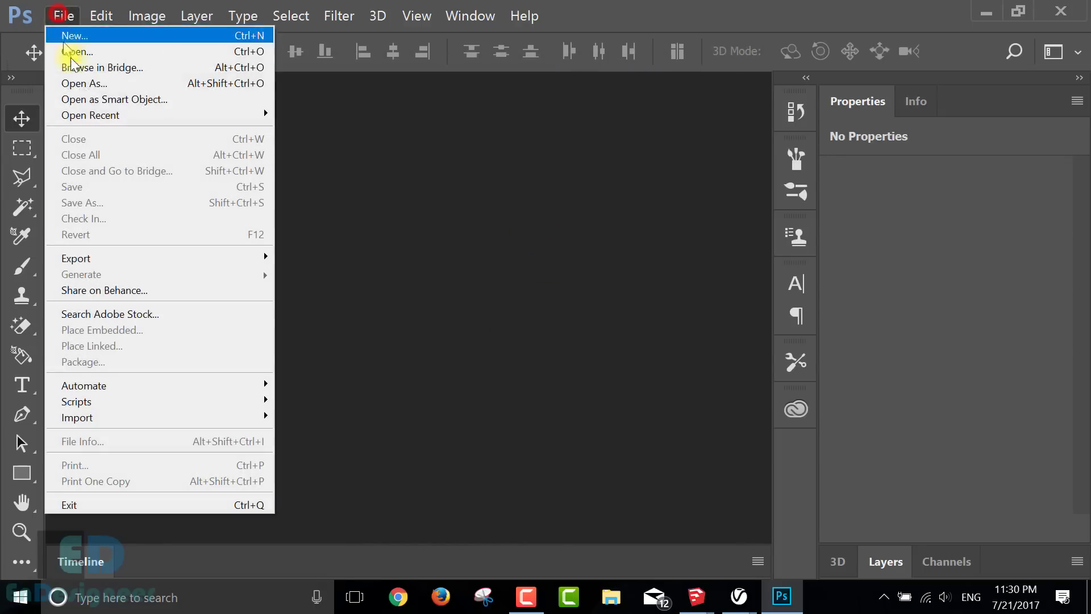
left_click(98, 84)
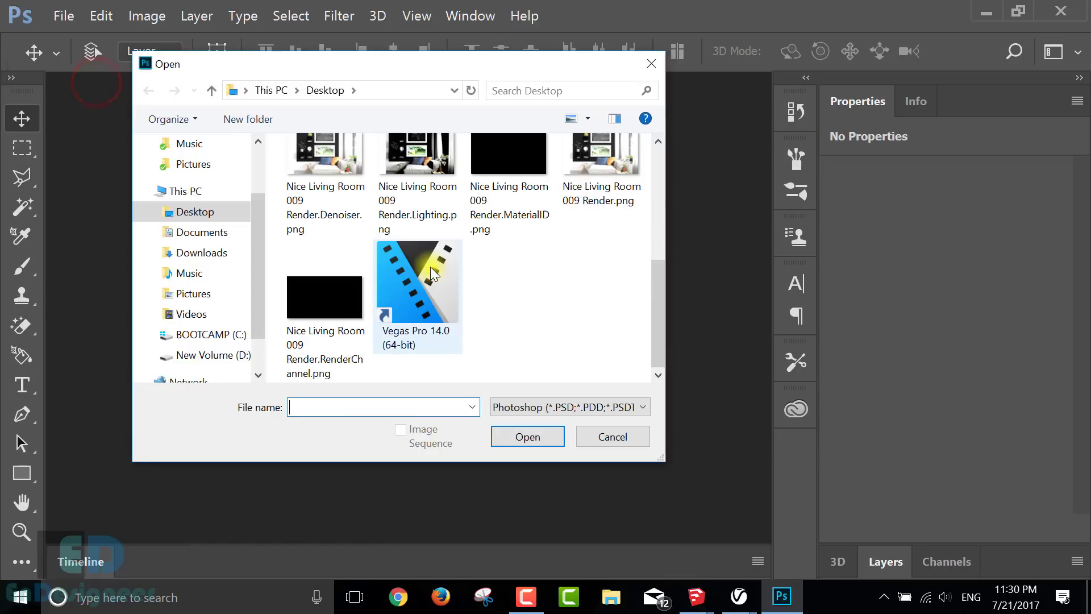
left_click(320, 205)
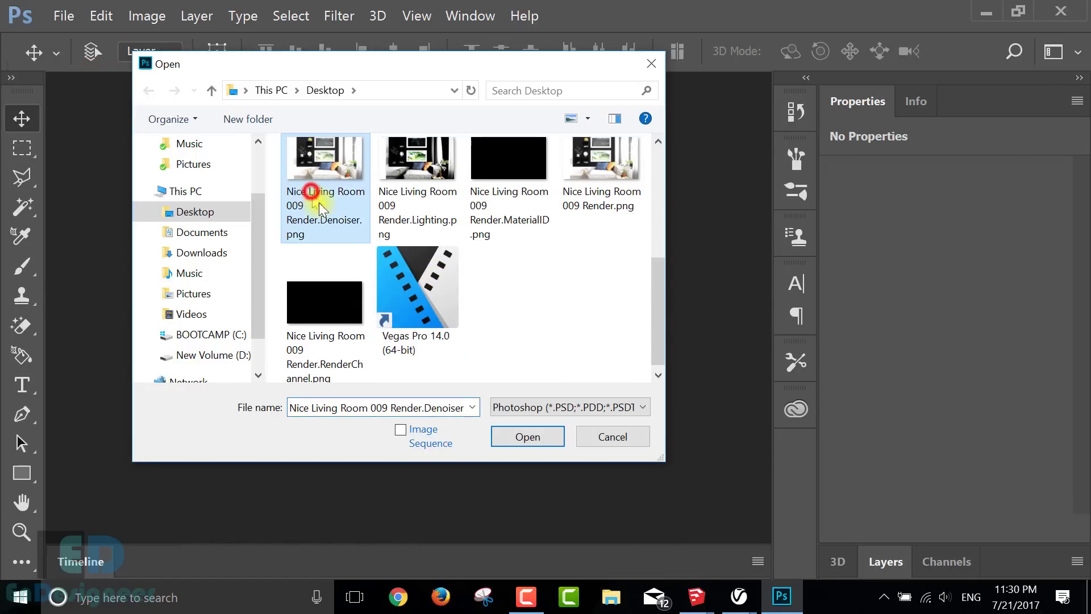
left_click(537, 407)
left_click(578, 77)
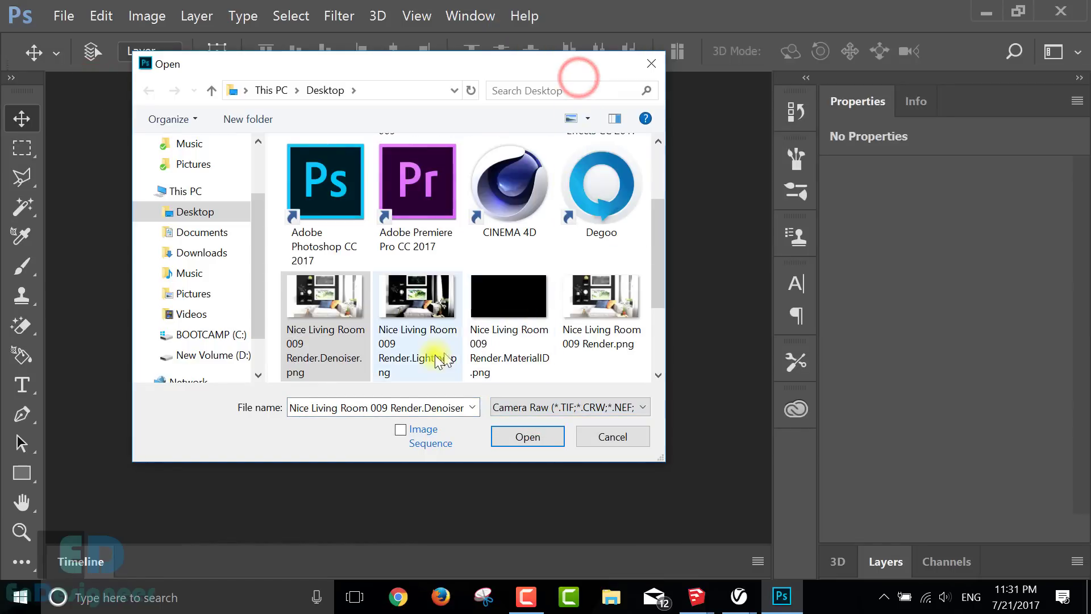
- Open the render in Camera Raw, lower contrast and highlights, and set exposure to -0.40
left_click(501, 442)
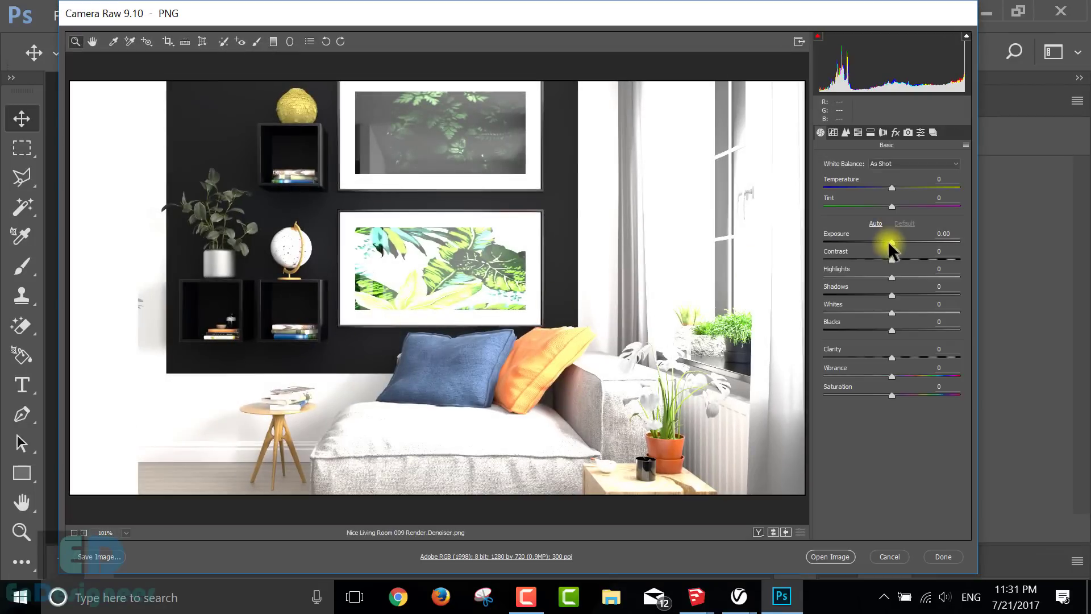
left_click_drag(892, 241, 879, 243)
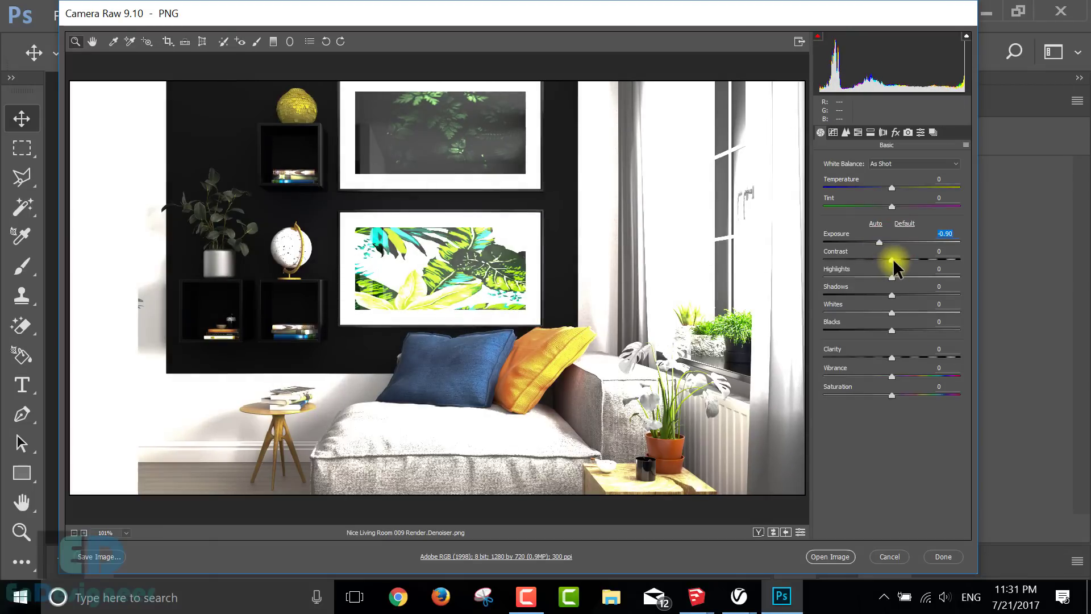
left_click_drag(892, 258, 867, 274)
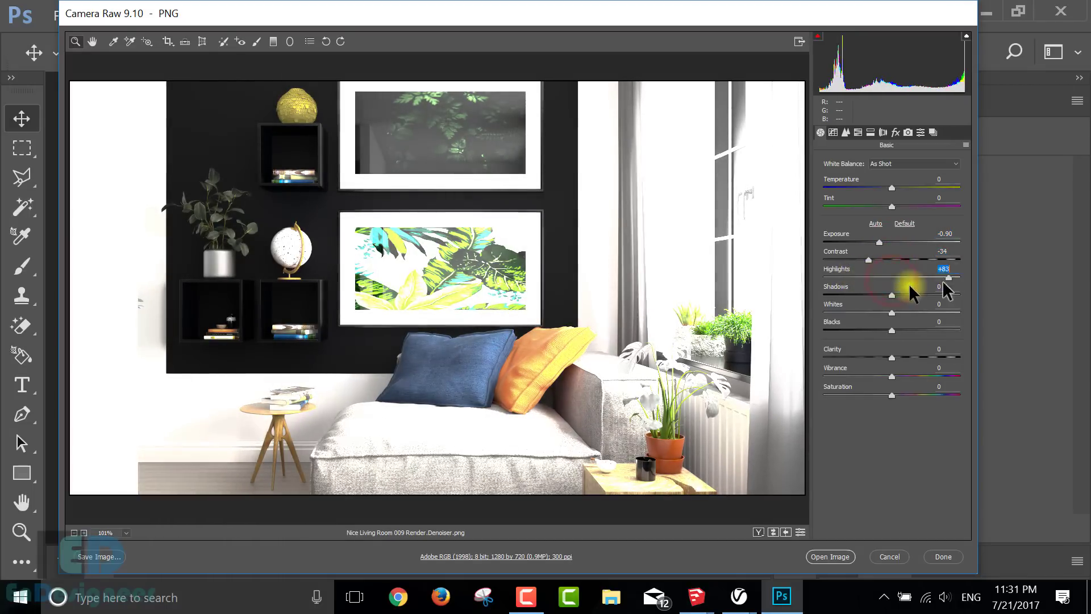
mouse_move(893, 279)
left_mouse_down()
mouse_move(830, 289)
mouse_move(859, 279)
mouse_move(926, 295)
mouse_move(858, 312)
mouse_move(909, 332)
mouse_move(944, 375)
mouse_move(888, 376)
left_mouse_up()
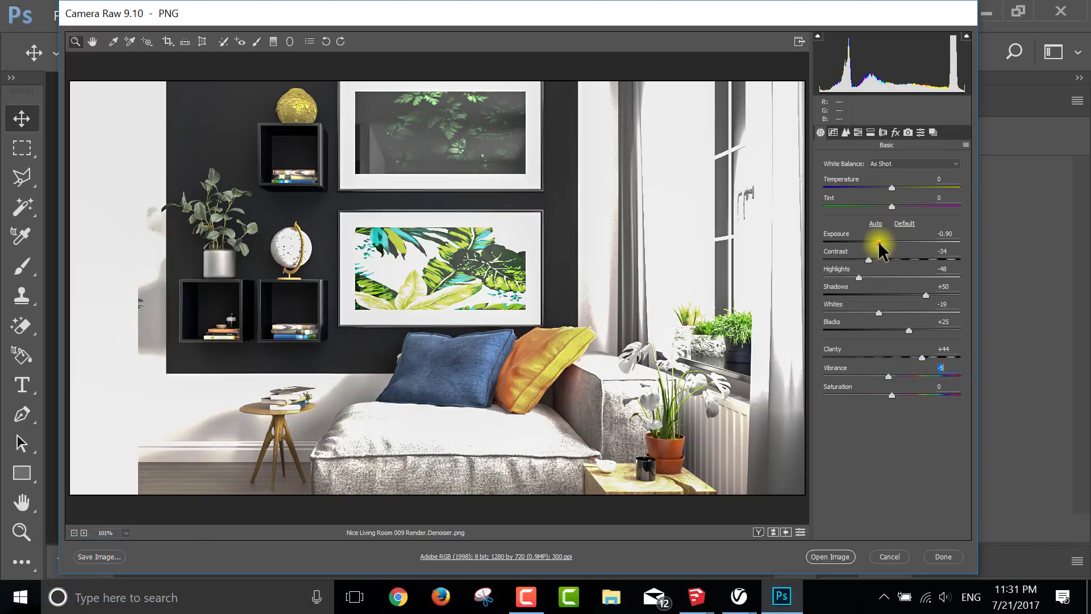
left_click_drag(879, 243, 885, 243)
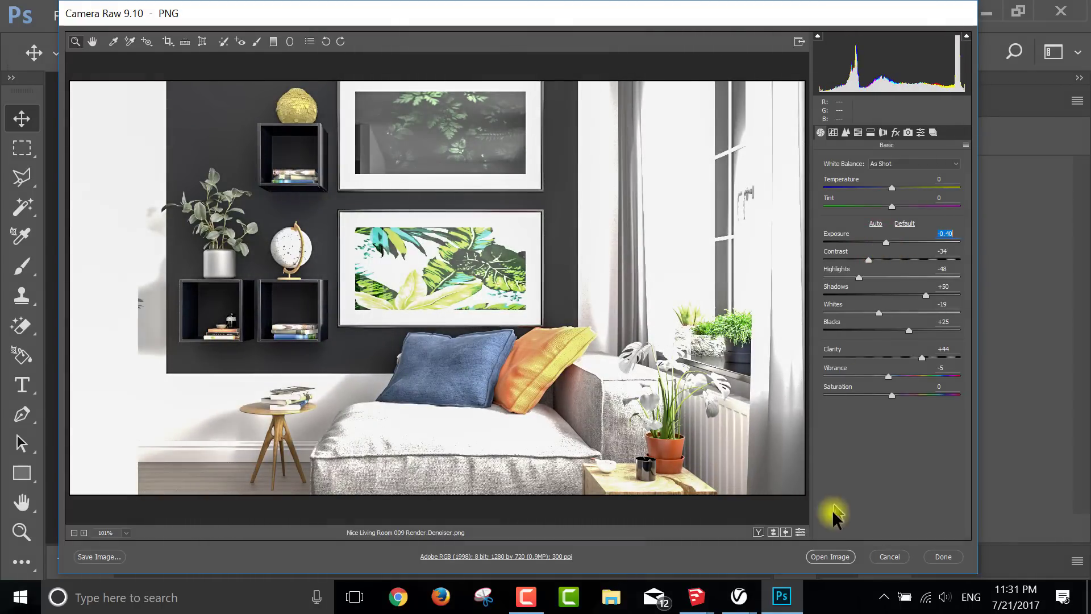
- Open the Camera Raw-toned render, save it as a JPEG on the Desktop, and minimise Photoshop
left_click(830, 556)
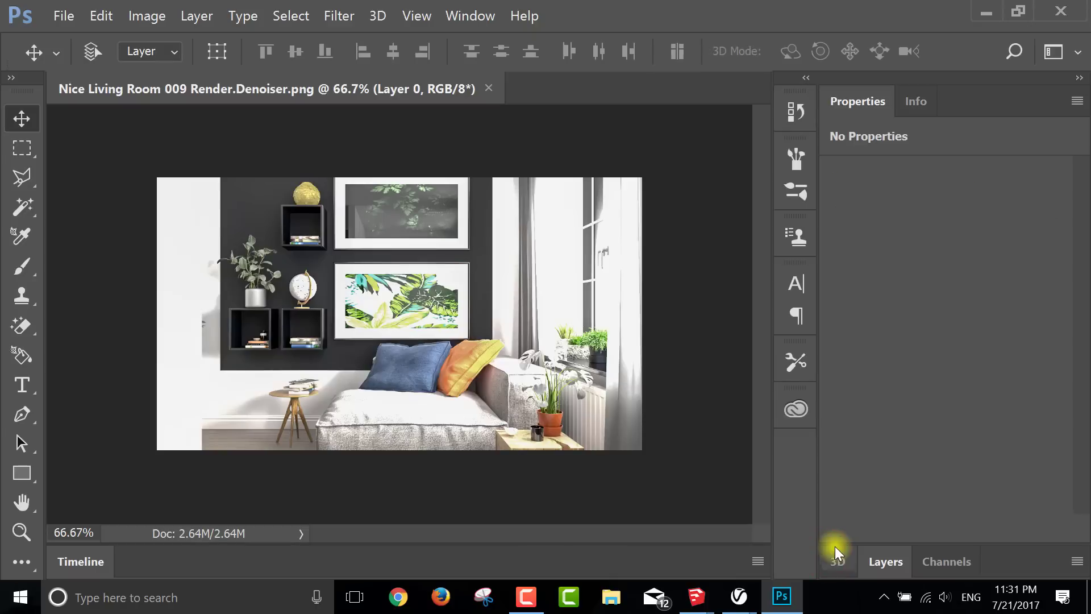
left_click(63, 16)
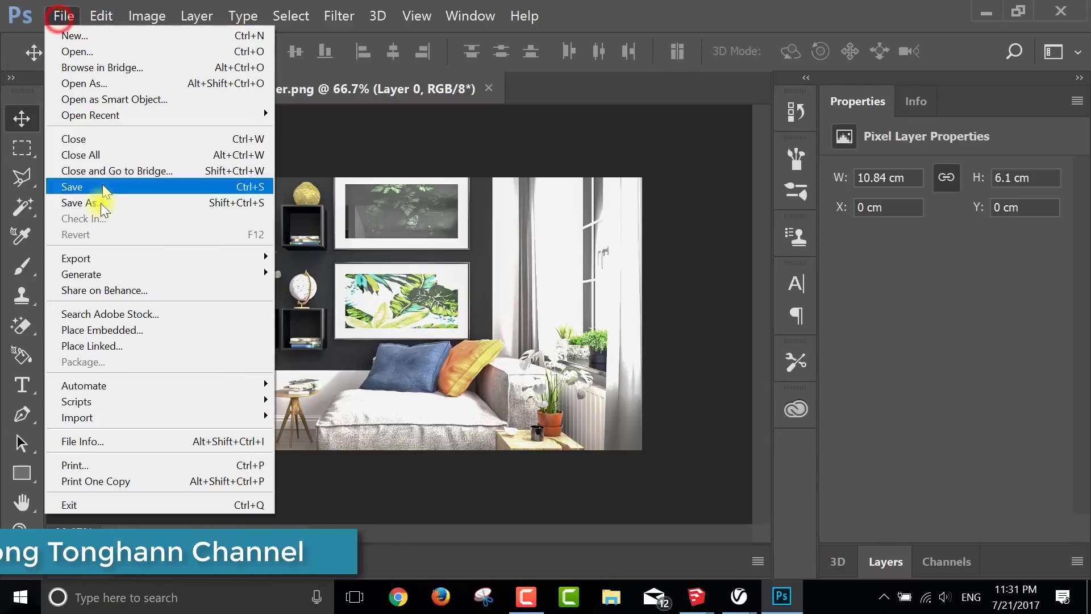
left_click(82, 200)
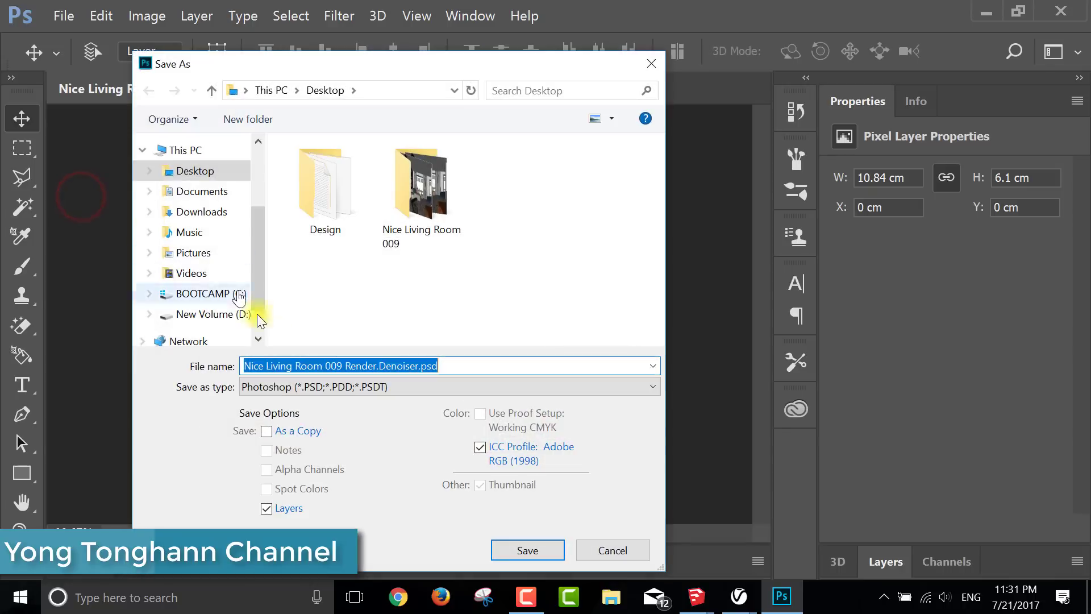
left_click(314, 386)
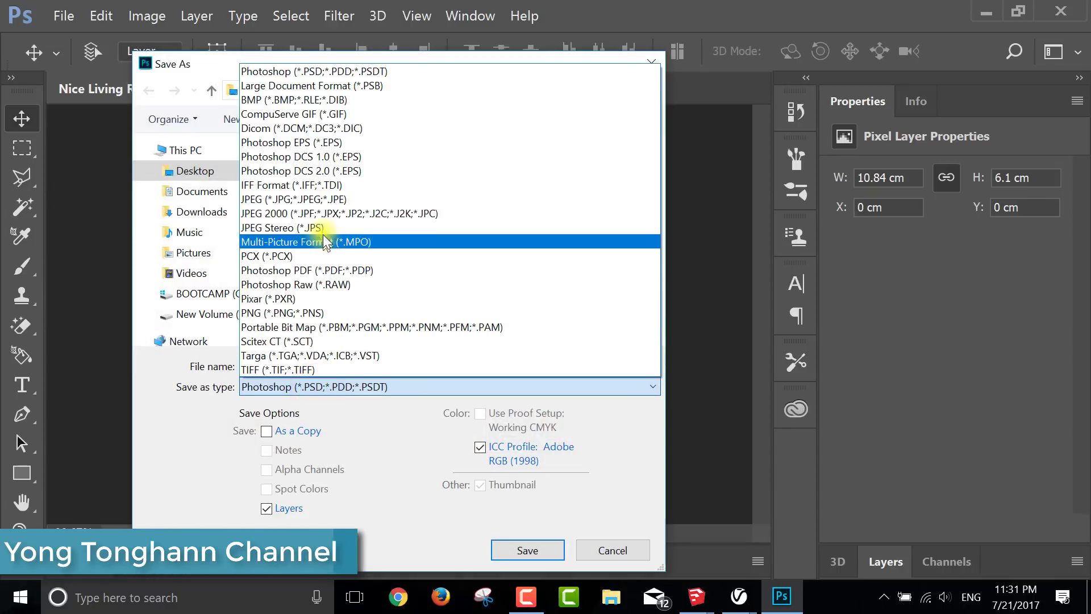
left_click(272, 199)
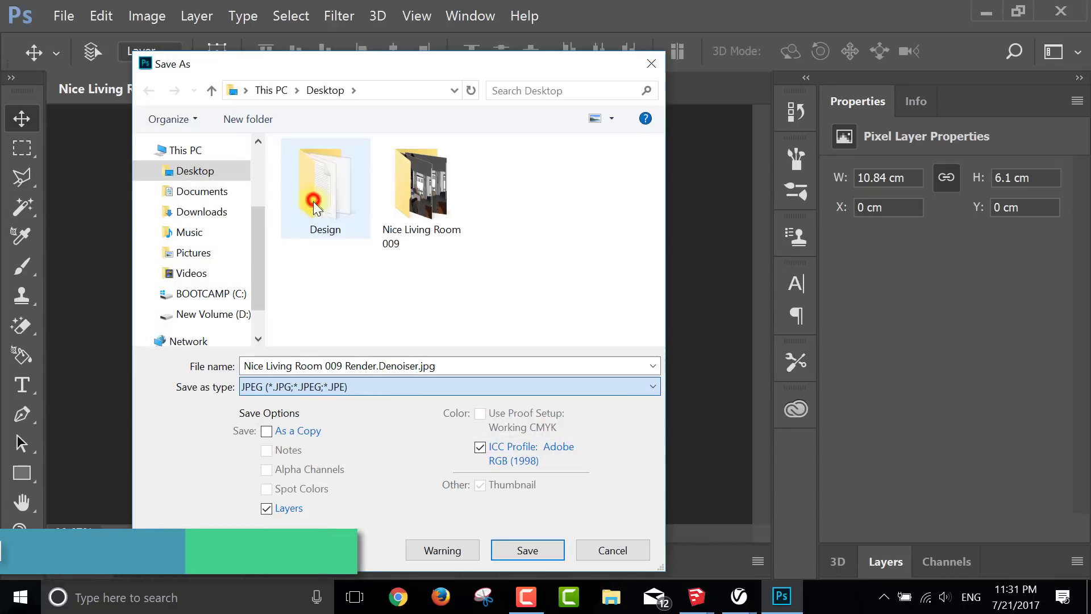
left_click(507, 544)
left_click(669, 129)
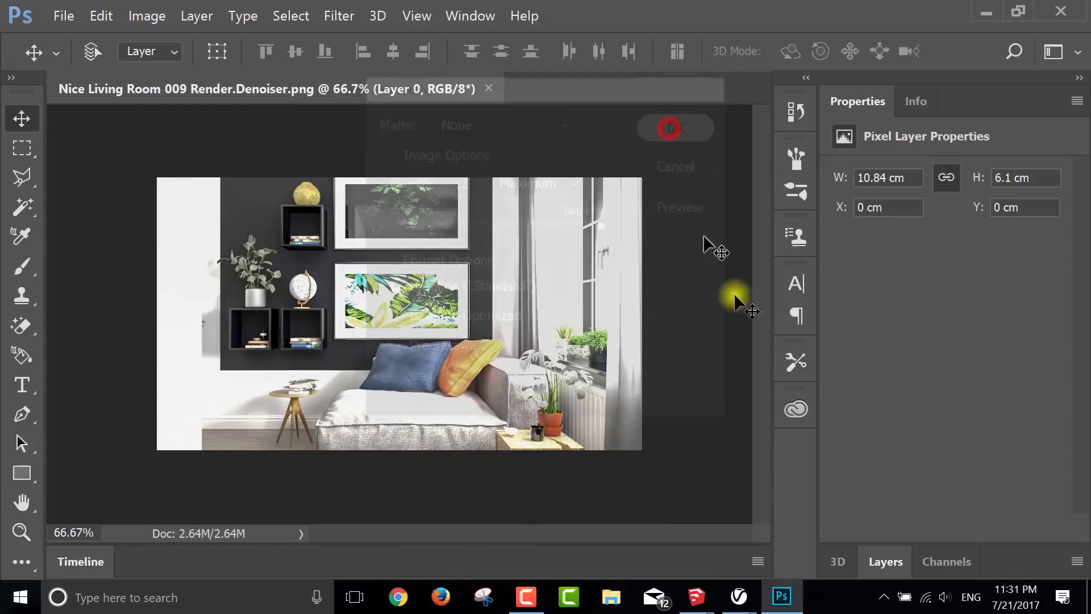
left_click(1087, 600)
- Refresh the desktop and open Nice Living Room 009 Render.Denoiser.jpg full-screen in Photos
right_click(452, 295)
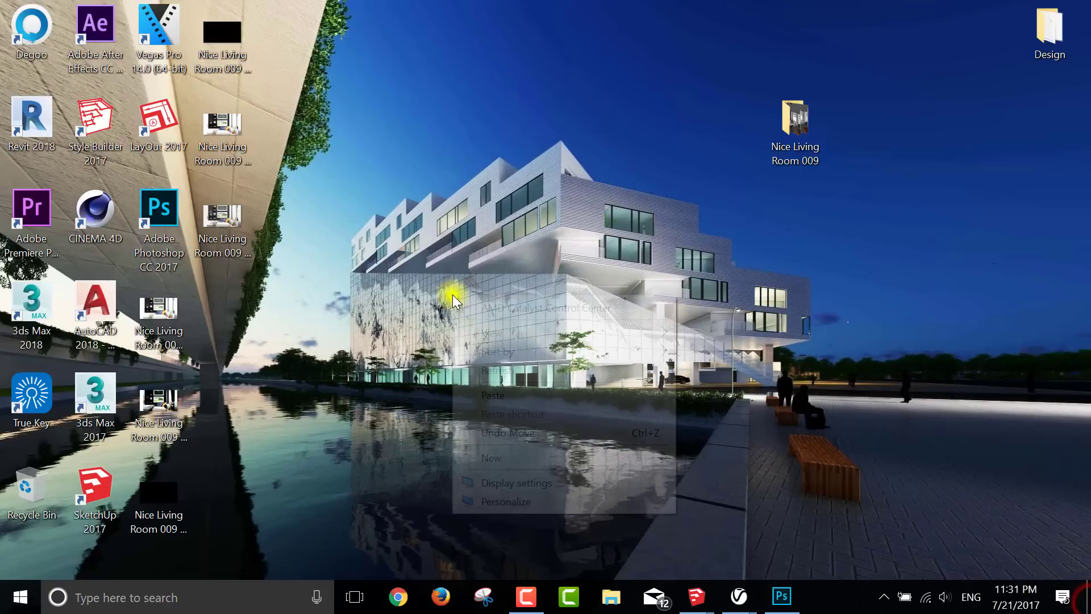
left_click(494, 370)
left_click(221, 225)
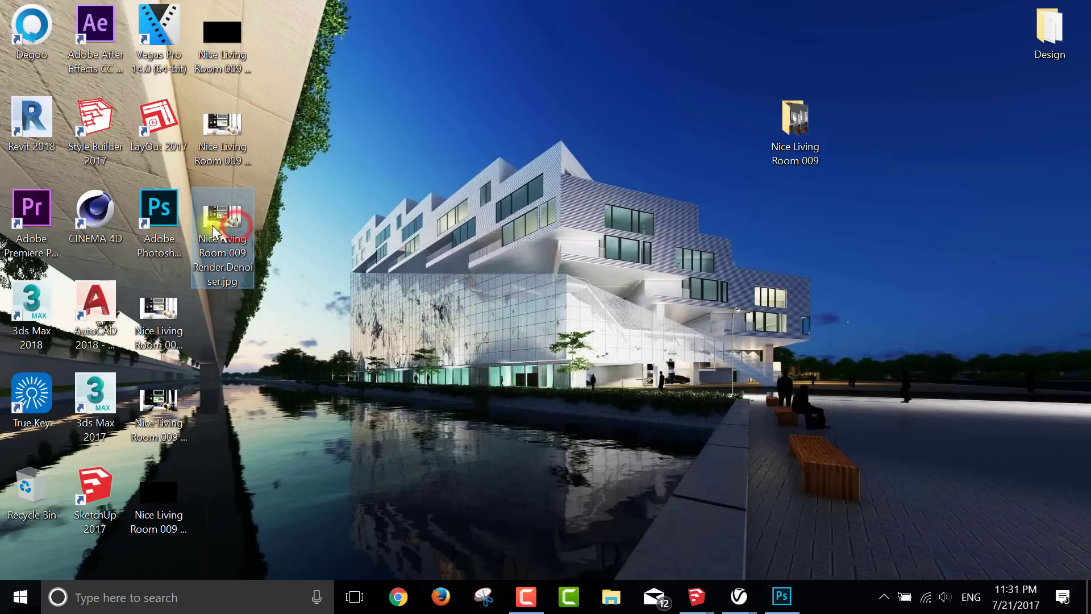
double_click(212, 230)
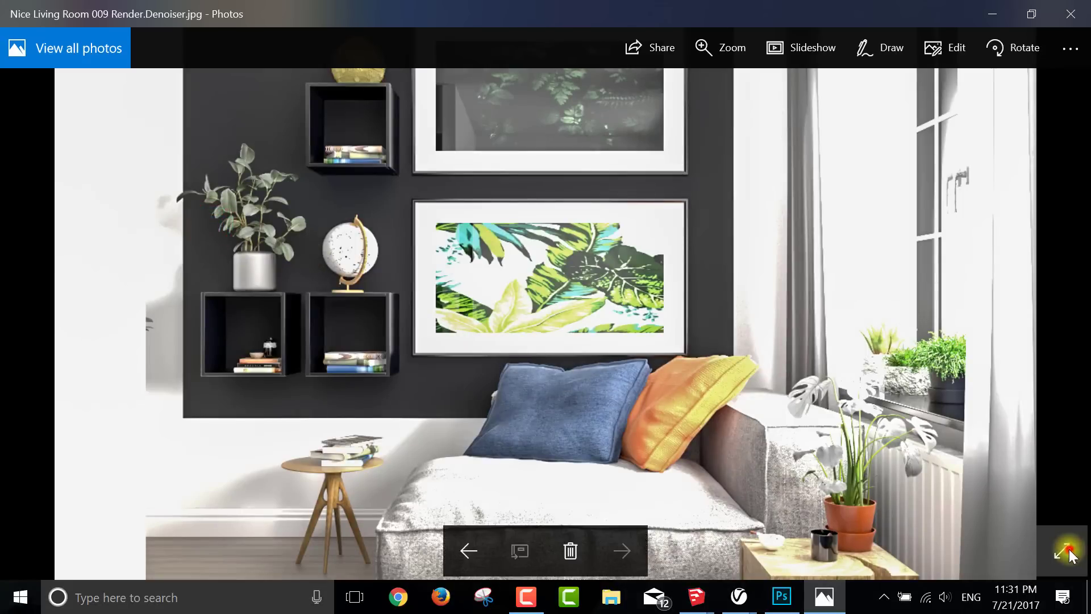
left_click(1068, 551)
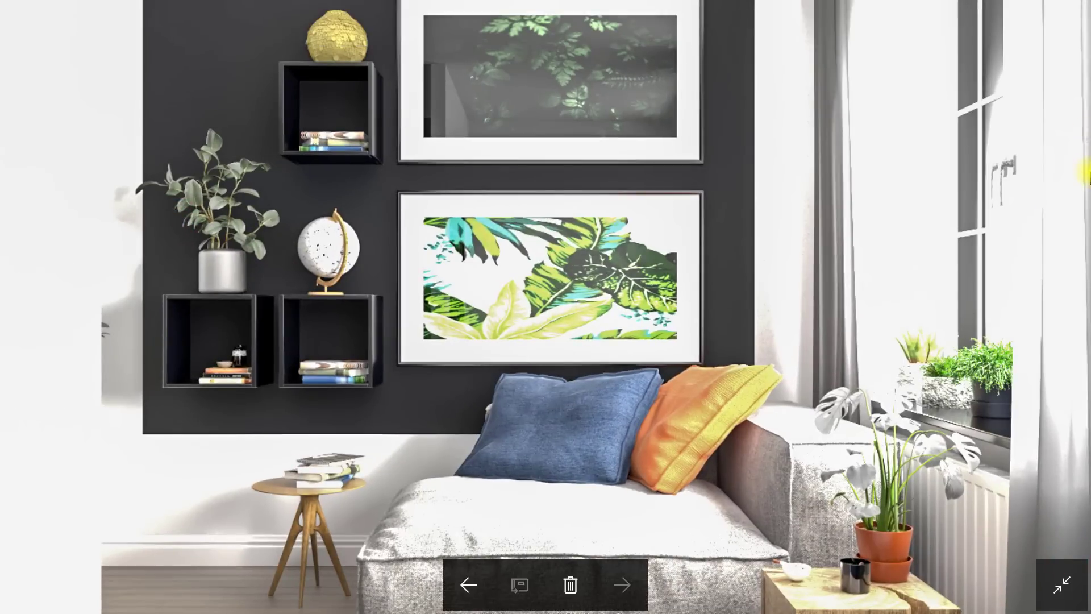